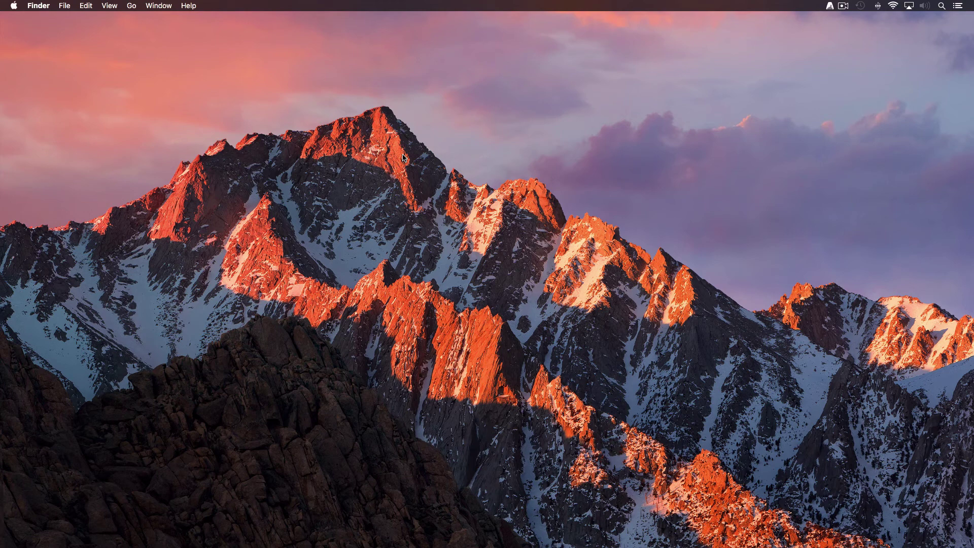
Step: Open the AudioSwift preferences, choose Live as the mixer's primary DAW on Port 1, and close the preferences
left_click(830, 6)
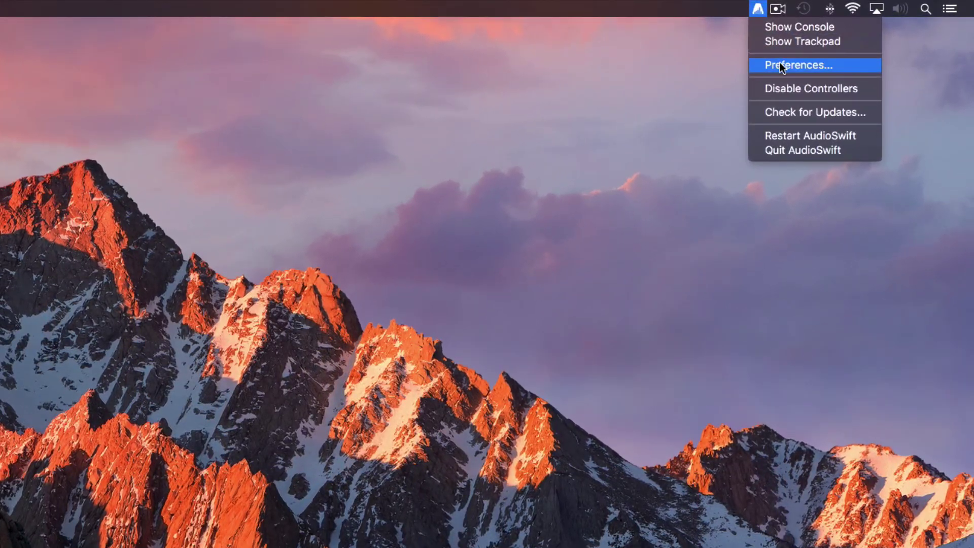
left_click(780, 65)
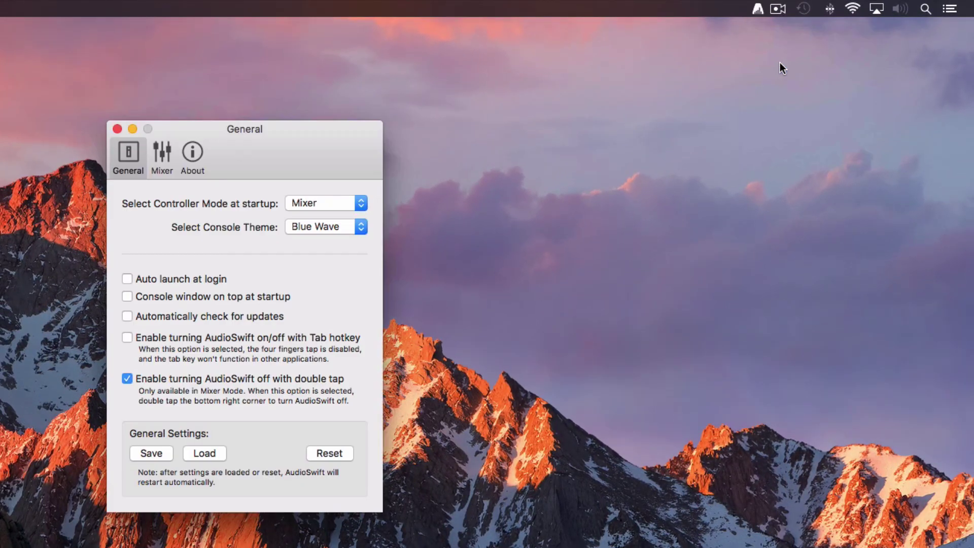
left_click(158, 155)
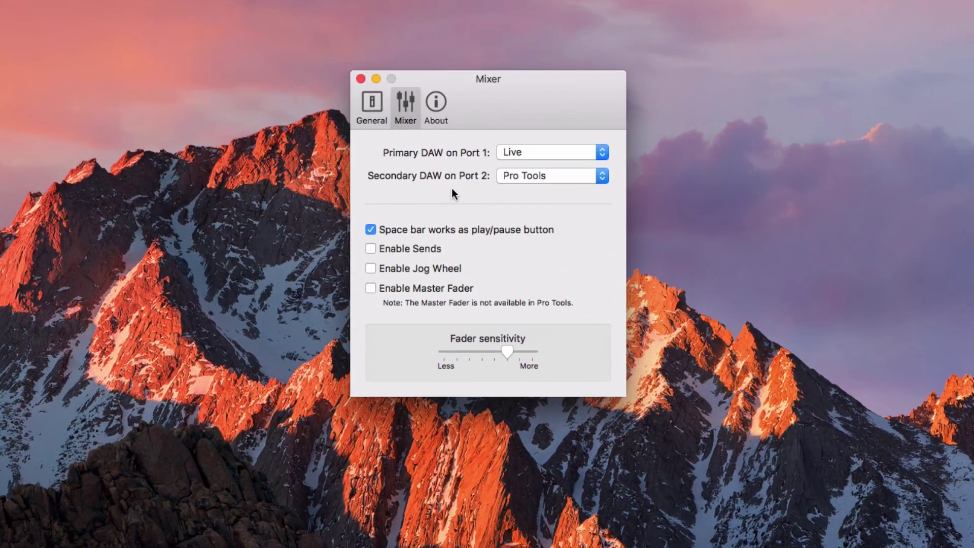
left_click(547, 151)
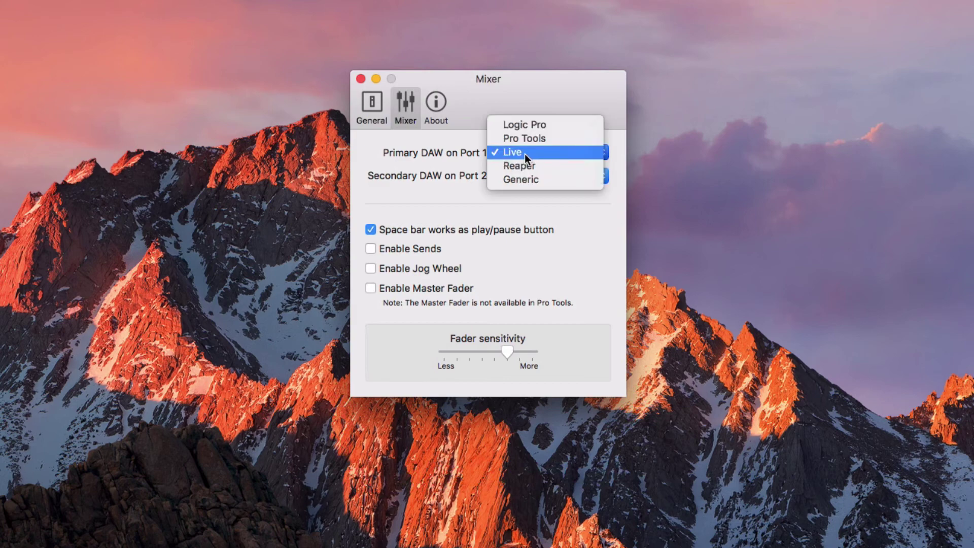
left_click(525, 154)
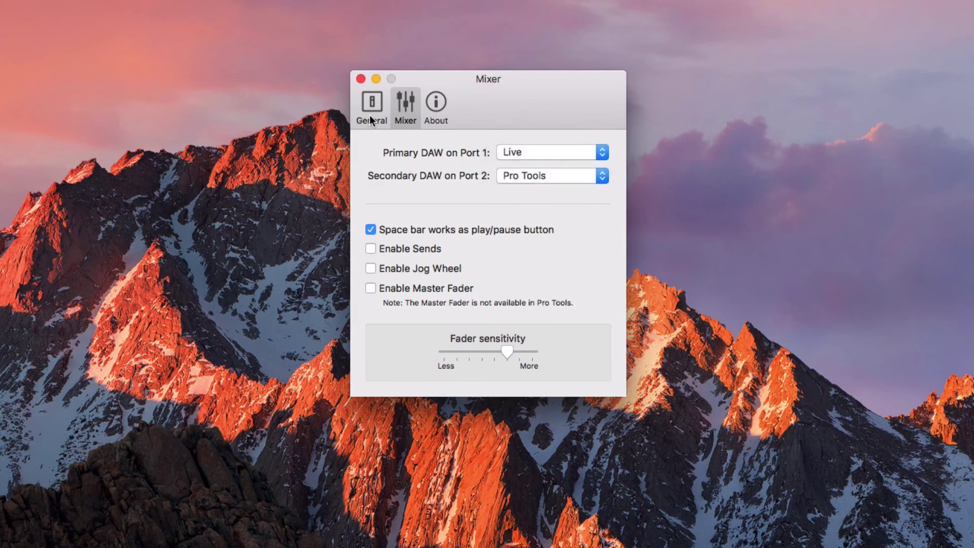
left_click(360, 79)
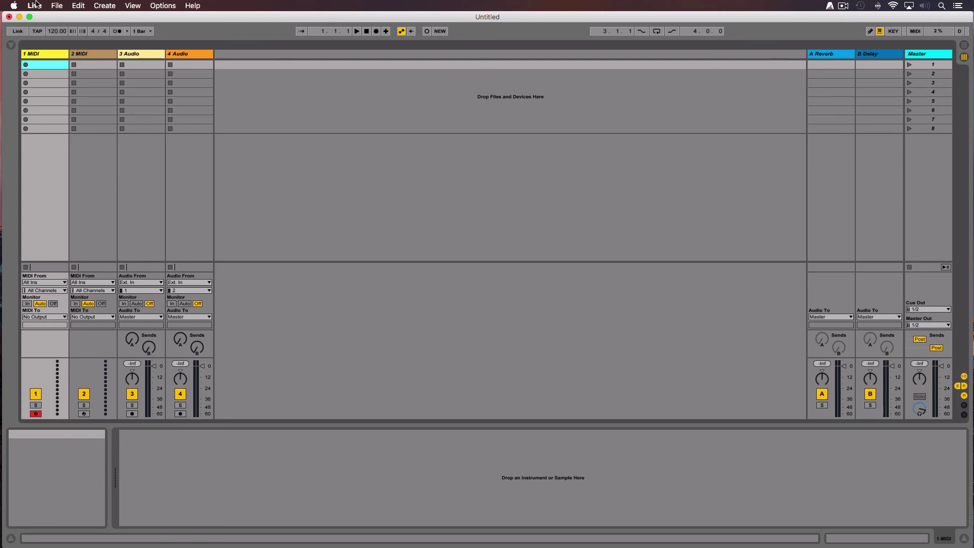
Step: Switch to Live and assign MackieControl as control surface 1 in its Link MIDI preferences
left_click(35, 4)
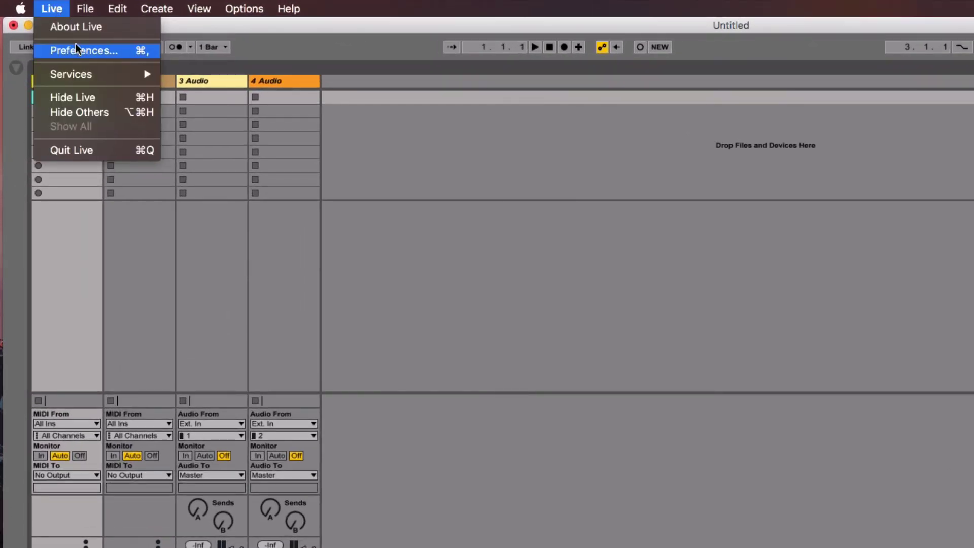
left_click(76, 49)
left_click(571, 260)
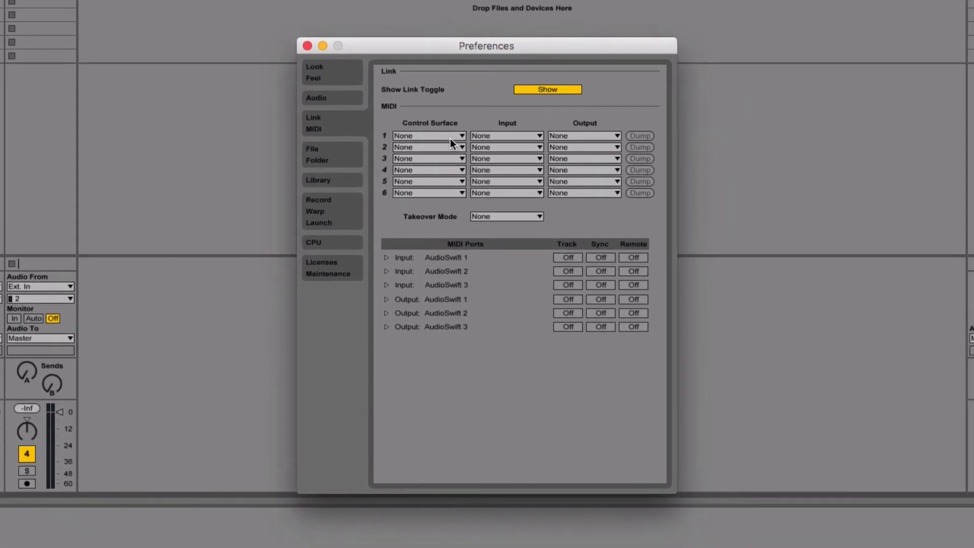
left_click(449, 136)
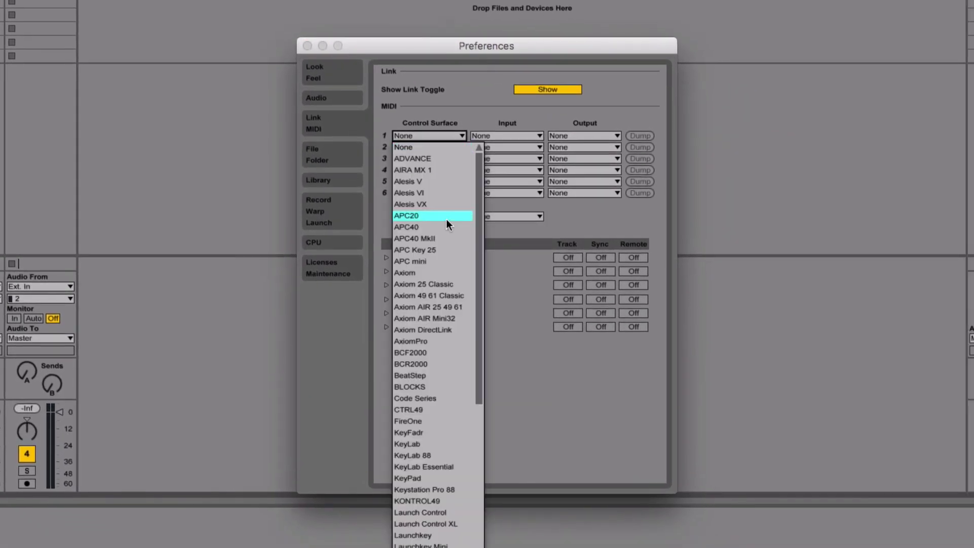
scroll(446, 219, "down", 10)
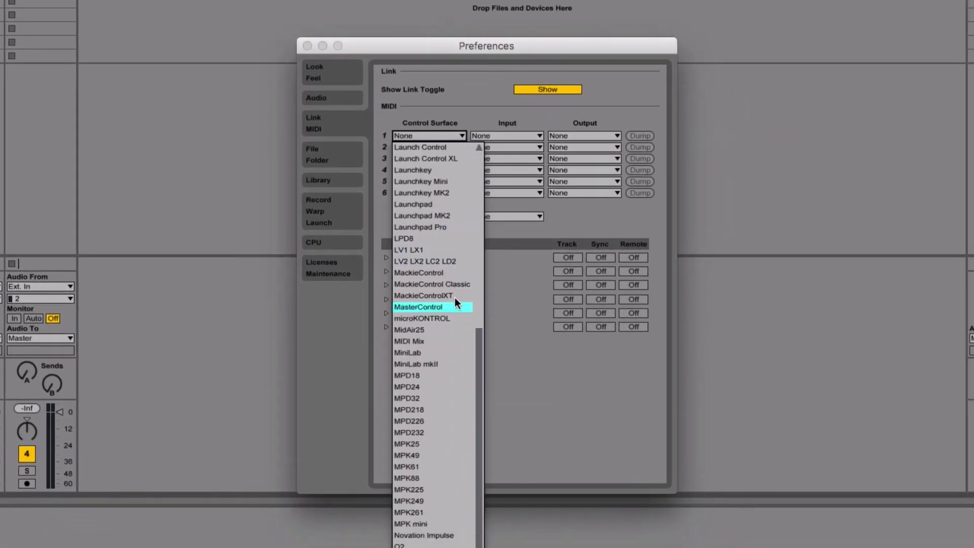
left_click(449, 274)
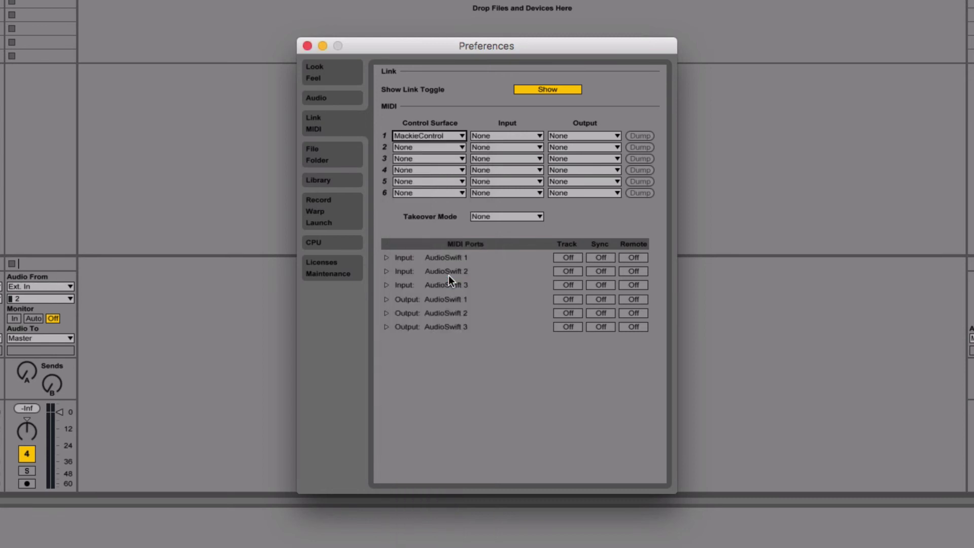
Step: Set MackieControl's input and output to AudioSwift 1, and enable Track, Sync and Remote on both its MIDI ports
left_click(503, 135)
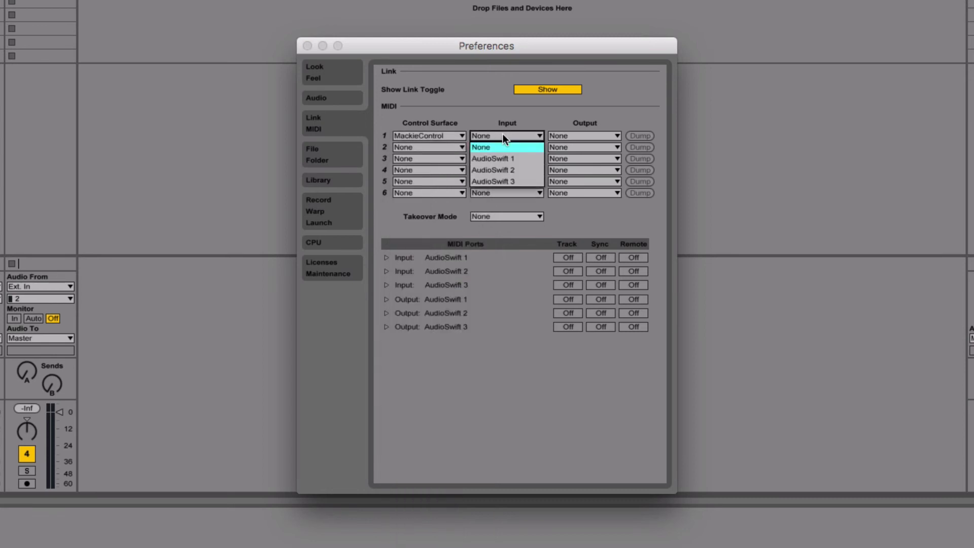
left_click(526, 159)
left_click(602, 134)
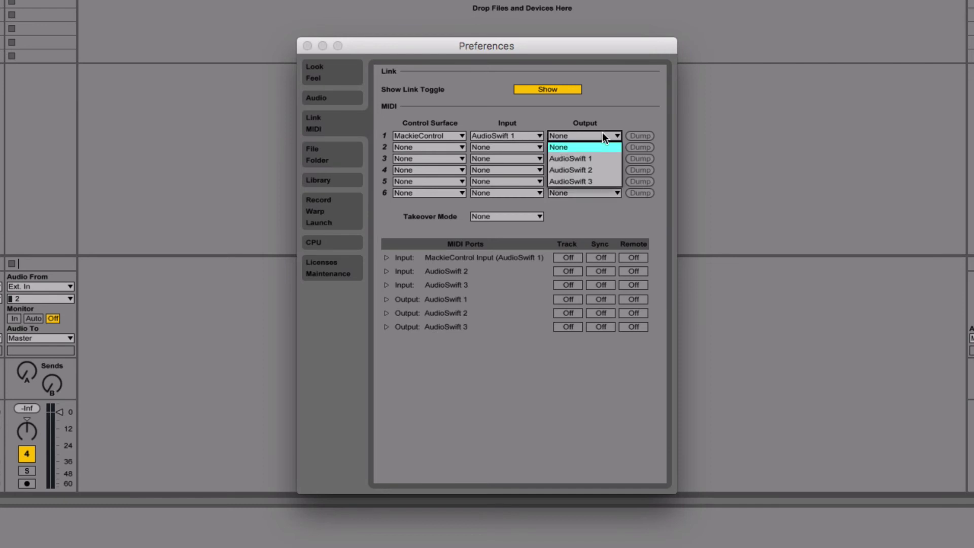
left_click(606, 159)
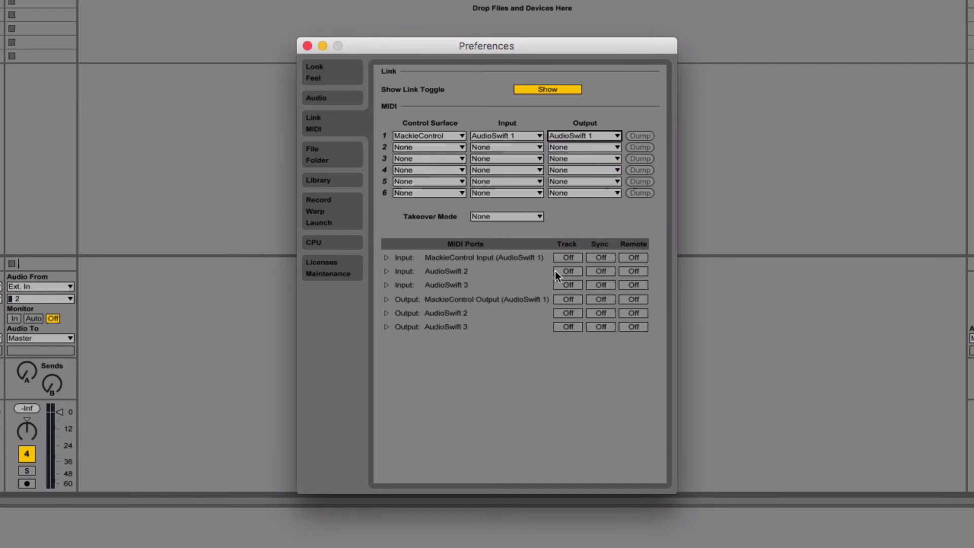
left_click(568, 257)
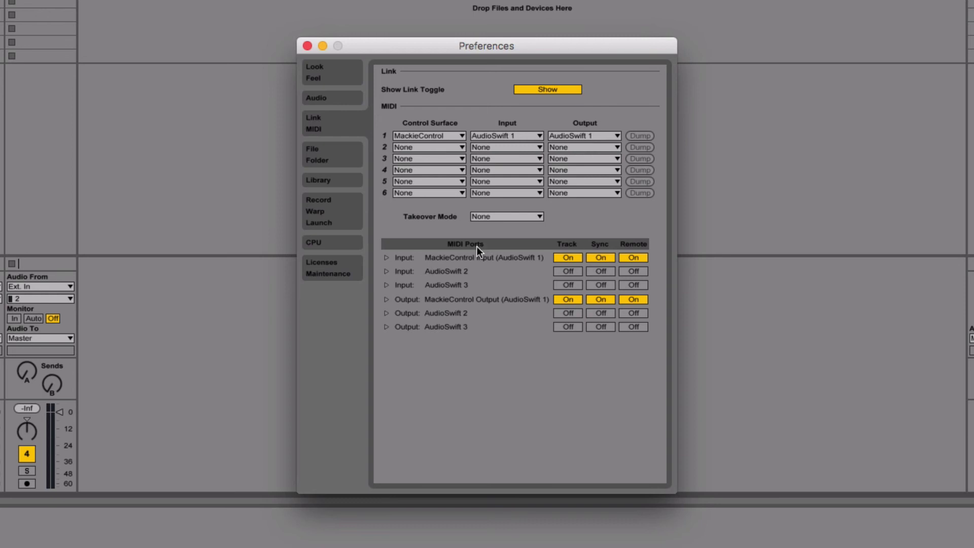
left_click(308, 46)
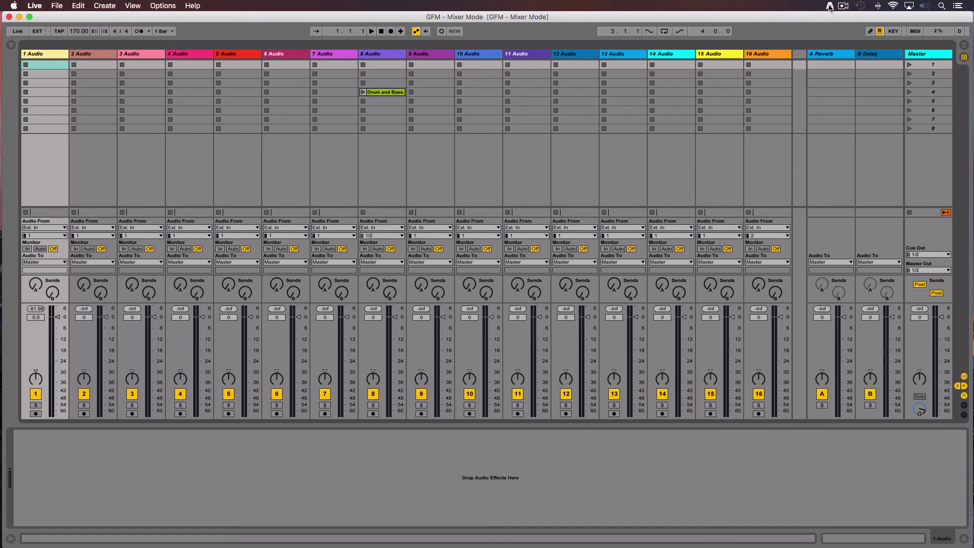
Step: Show the AudioSwift console and pin its window on top
left_click(830, 5)
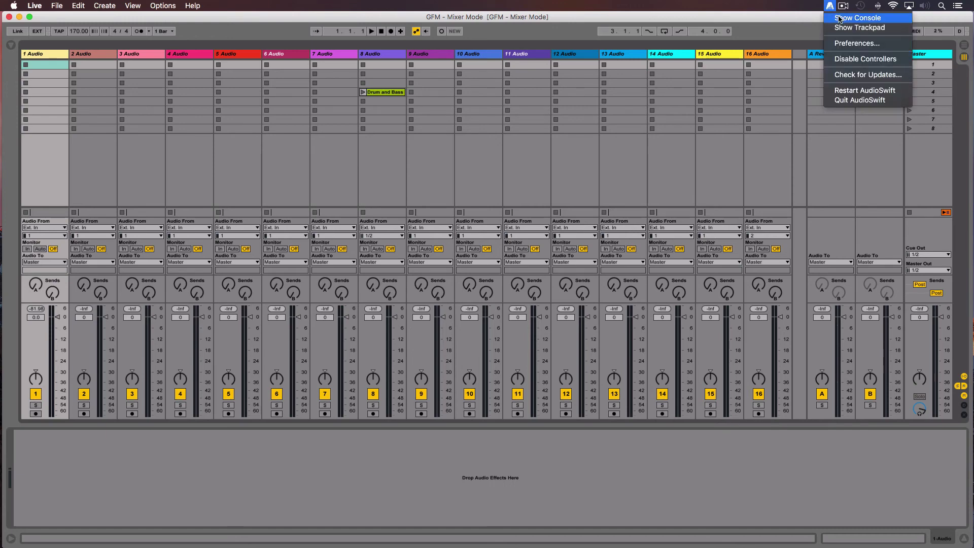
left_click(840, 19)
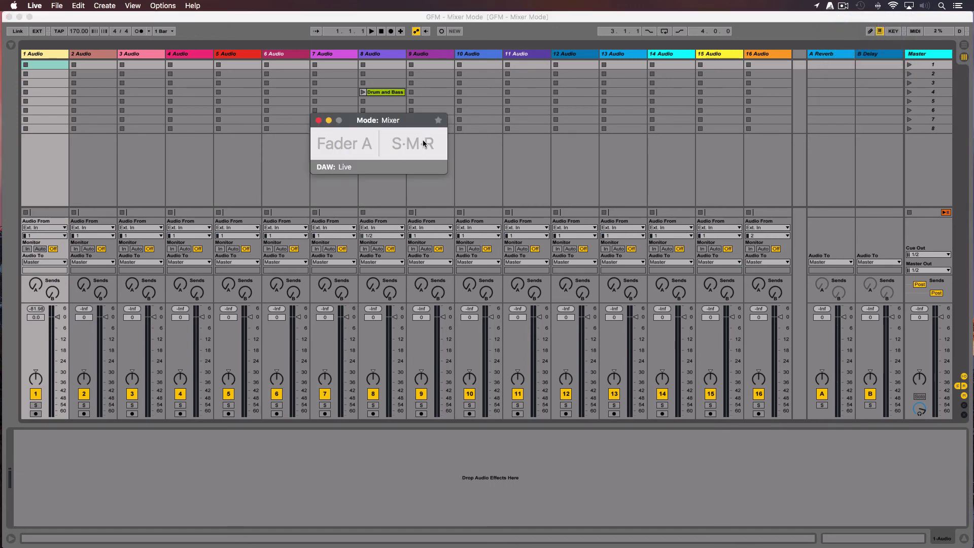
left_click(440, 121)
Step: Choose Mixer as the AudioSwift console's mode and keep Live as its DAW
left_click(390, 122)
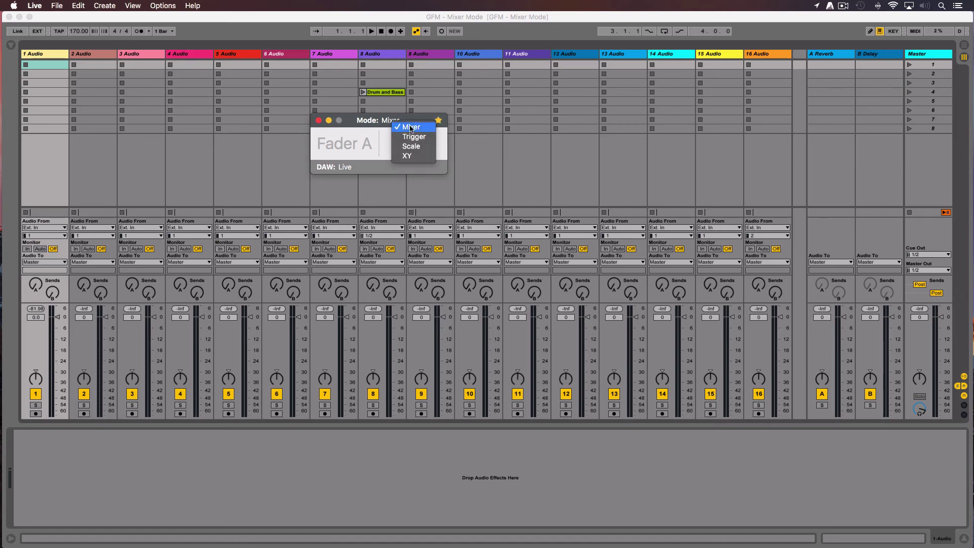
left_click(416, 128)
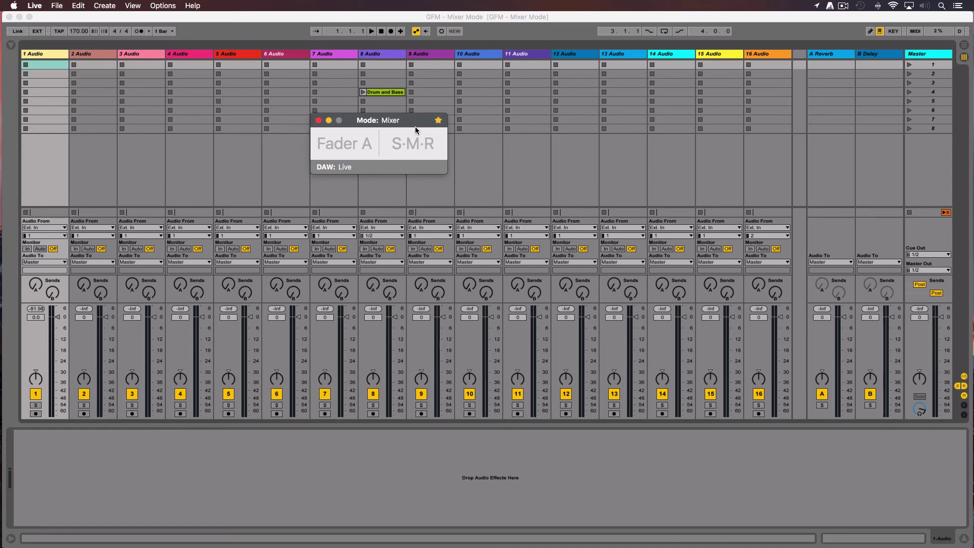
left_click(359, 173)
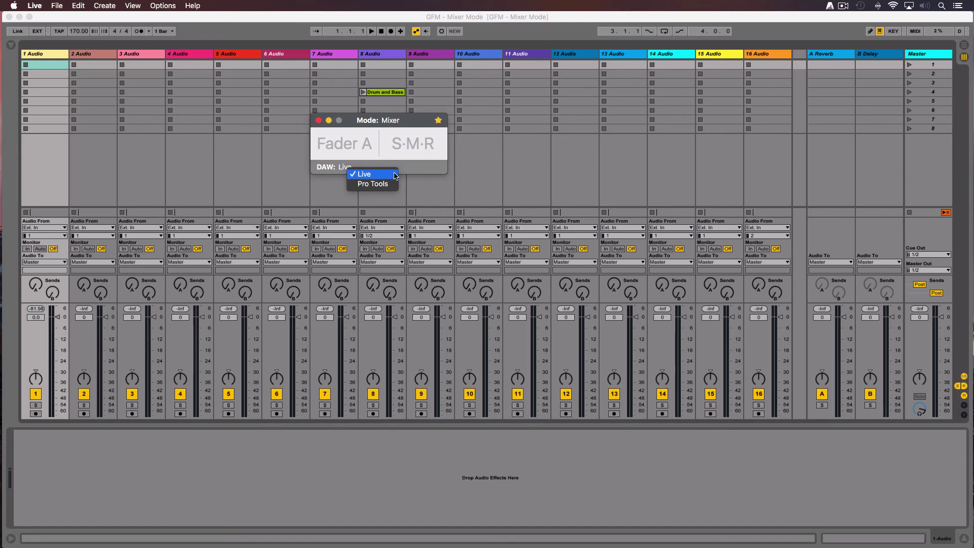
left_click(322, 171)
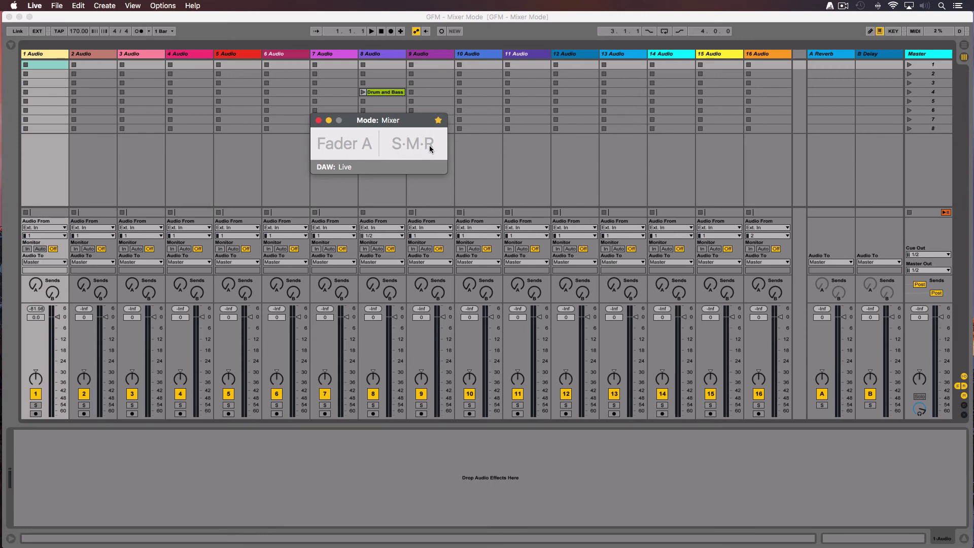
Step: Show the AudioSwift trackpad window, and turn AudioSwift off and back on
left_click(829, 6)
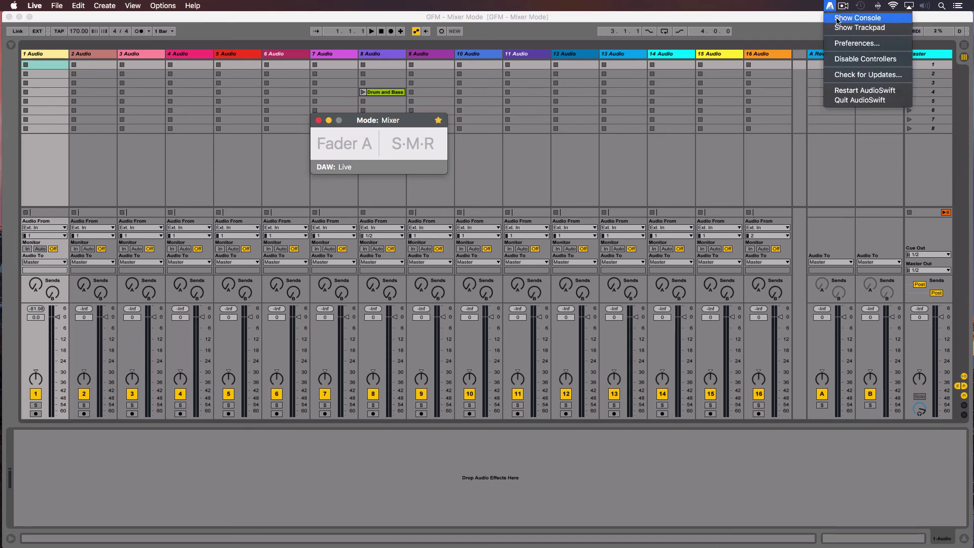
left_click(859, 27)
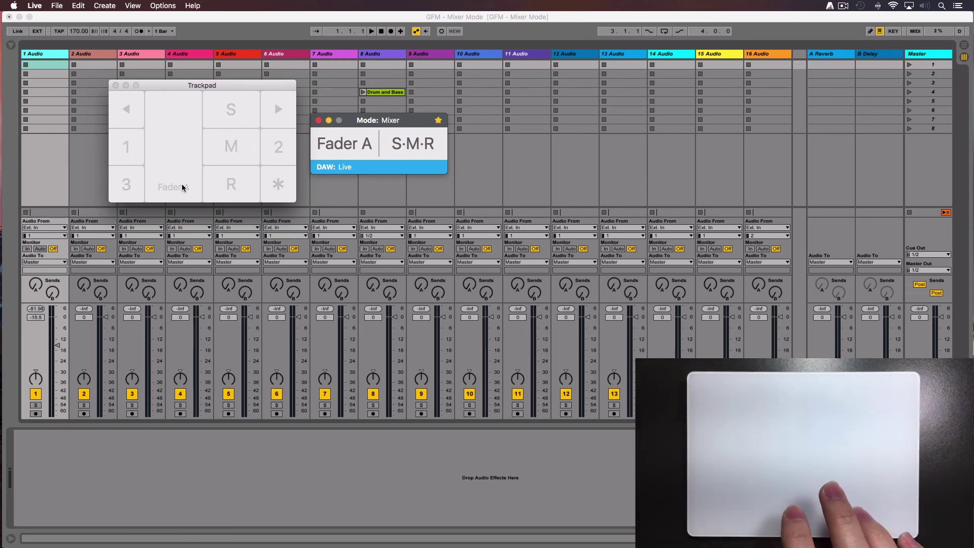
left_click(181, 188)
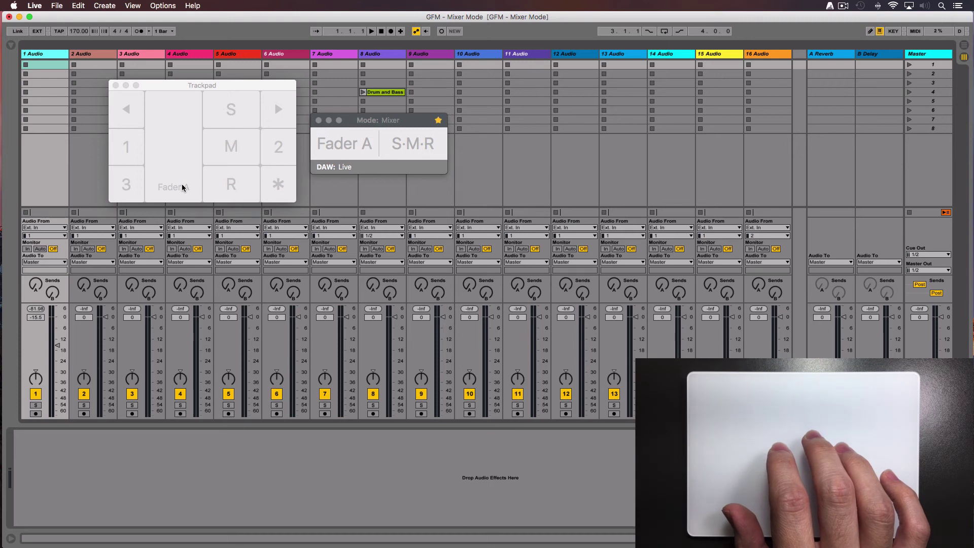
left_click(181, 187)
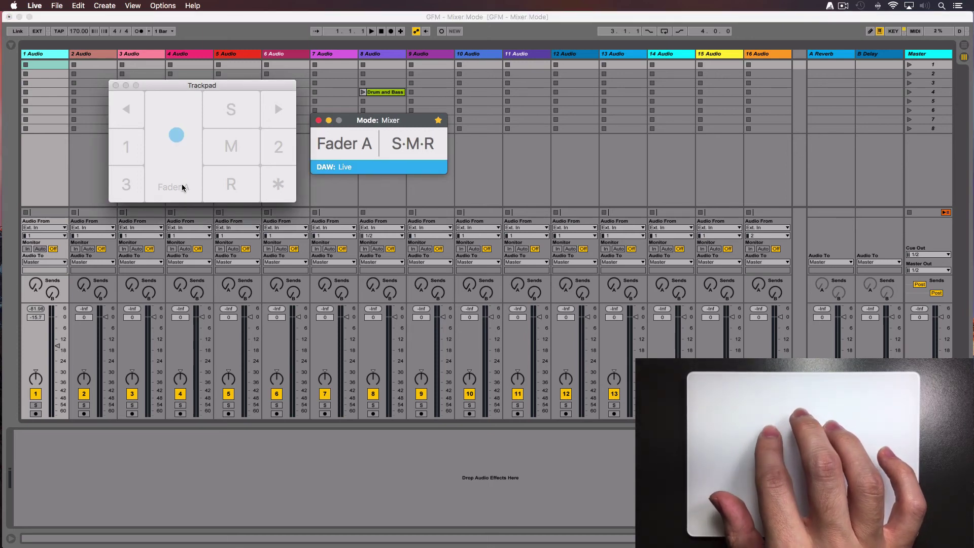
Step: Lower track 1's volume fader to about -31.3 dB and reset it to 0 dB with AudioSwift
scroll(182, 188, "down", 5)
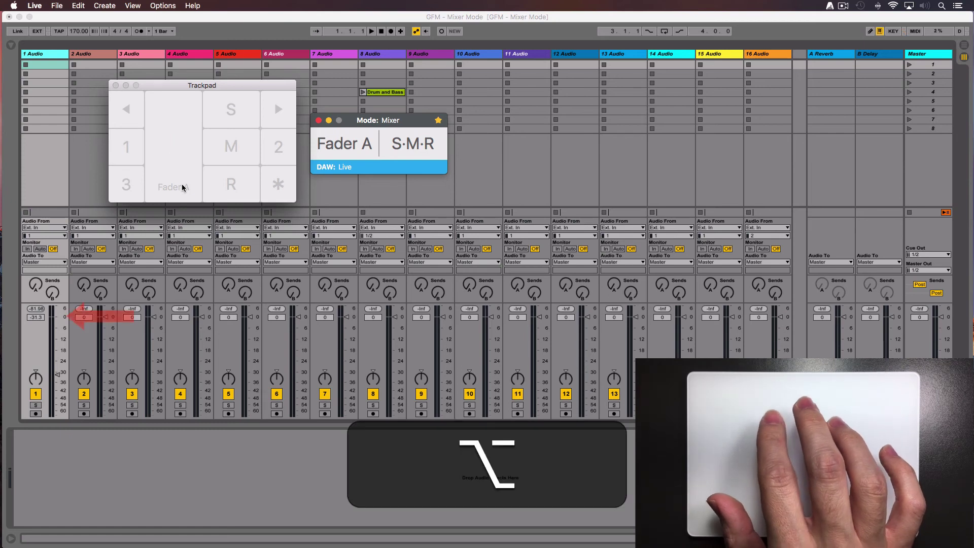
left_click(178, 148, "alt")
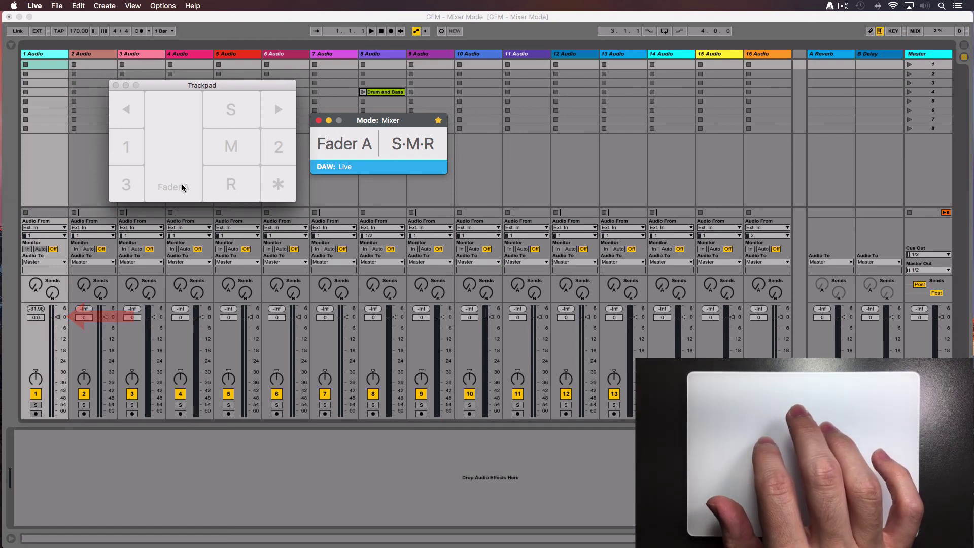
Step: Lower track 1's volume fader to about -2.5 dB and adjust it with AudioSwift's fine control
scroll(181, 187, "down", 1)
scroll(181, 188, "down", 5)
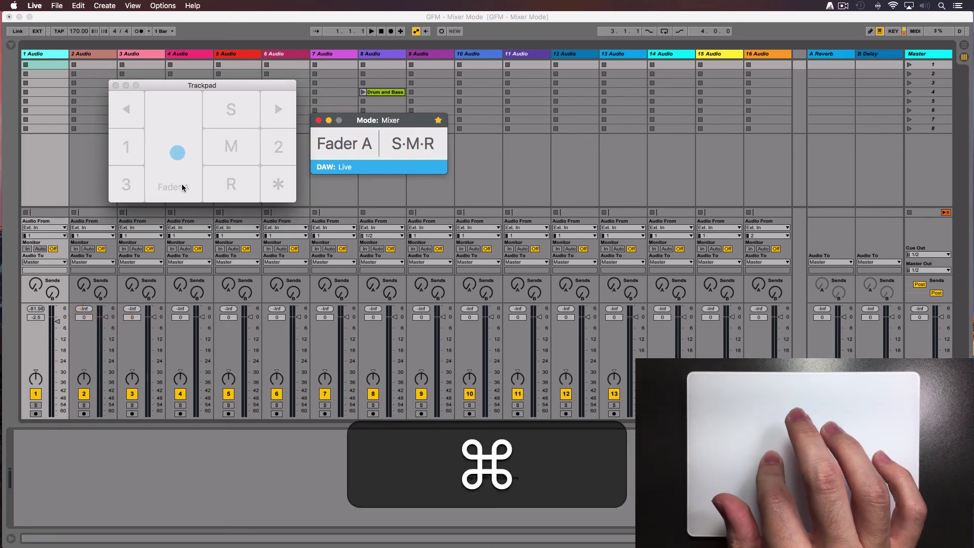
mouse_move(179, 147)
left_mouse_down()
mouse_move(178, 174)
mouse_move(179, 157)
left_mouse_up()
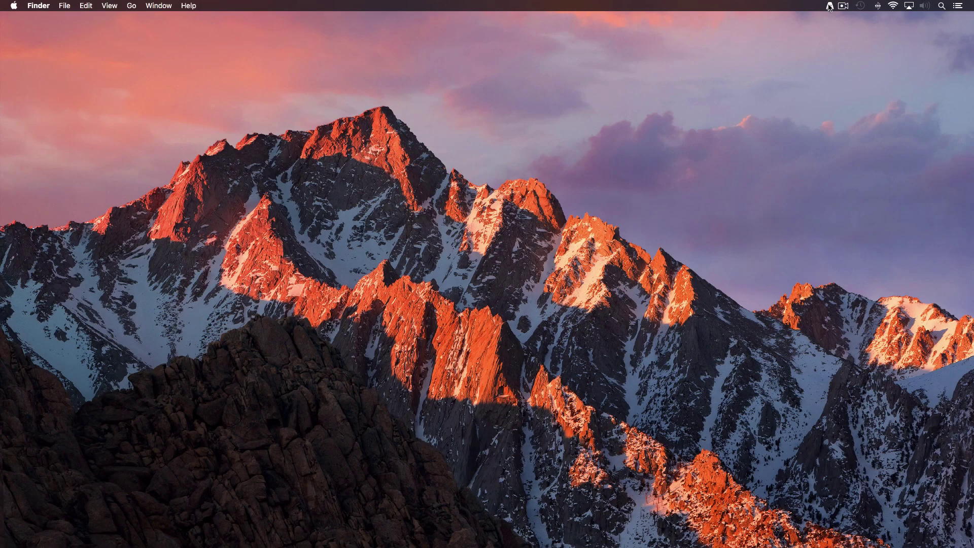
Step: Open the AudioSwift preferences again
left_click(829, 7)
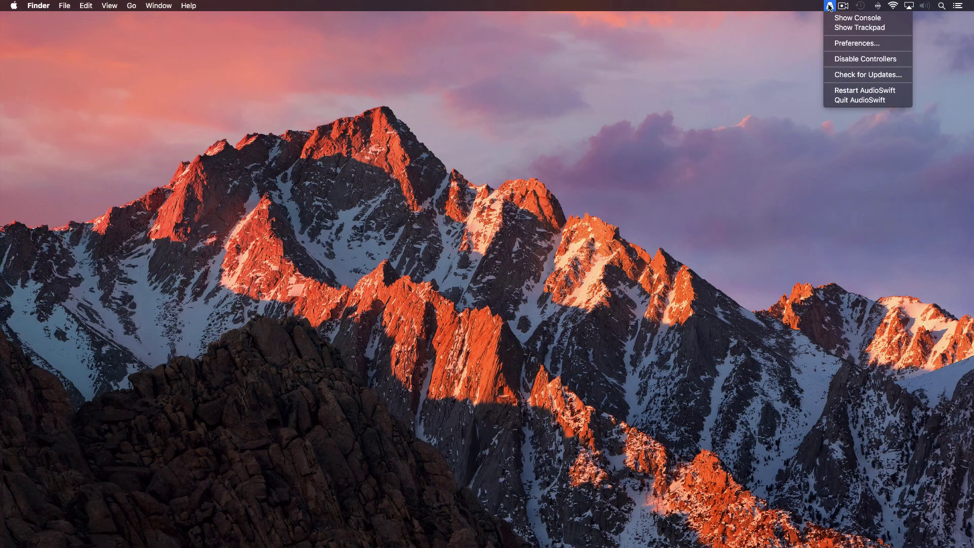
left_click(850, 44)
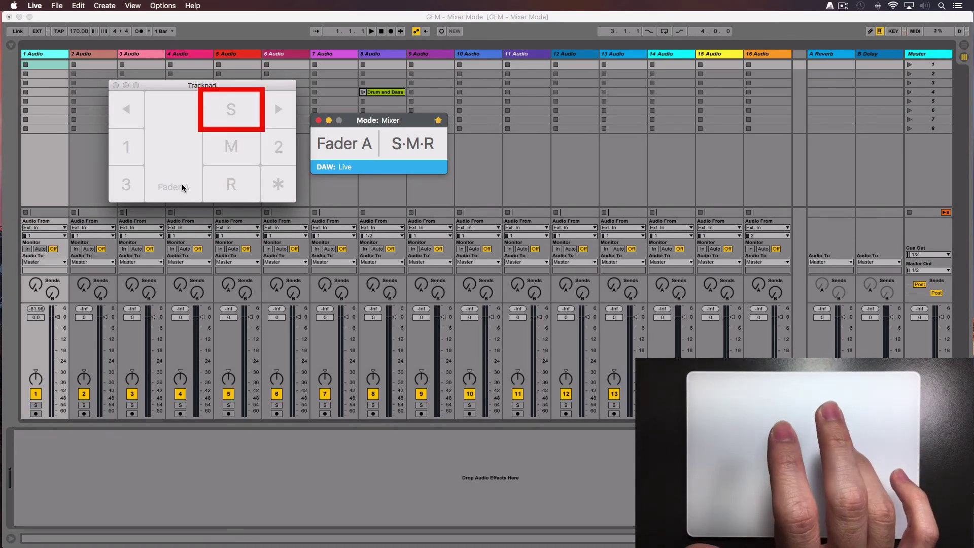
Step: Turn AudioSwift off and solo tracks 1 through 4 in Live's mixer
key("F1")
left_click(184, 188)
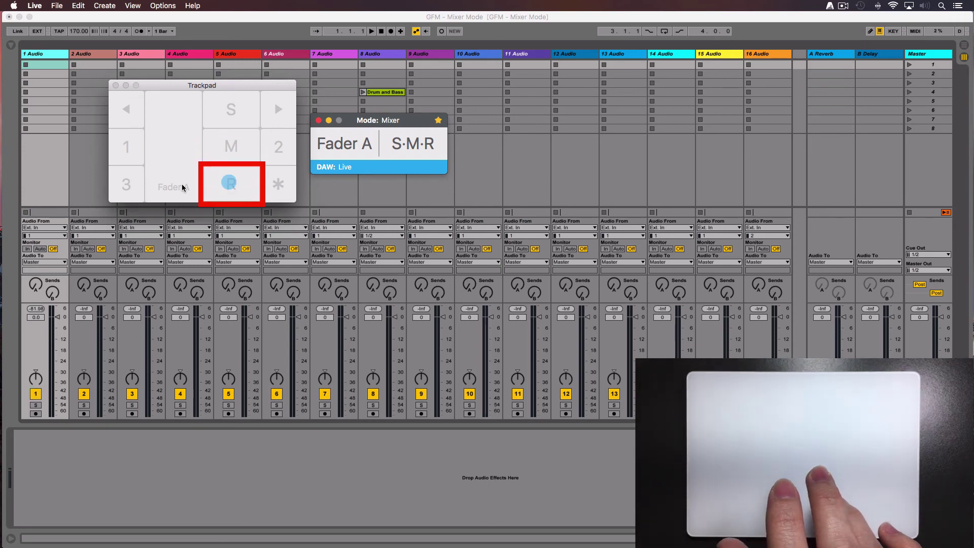
key("Escape")
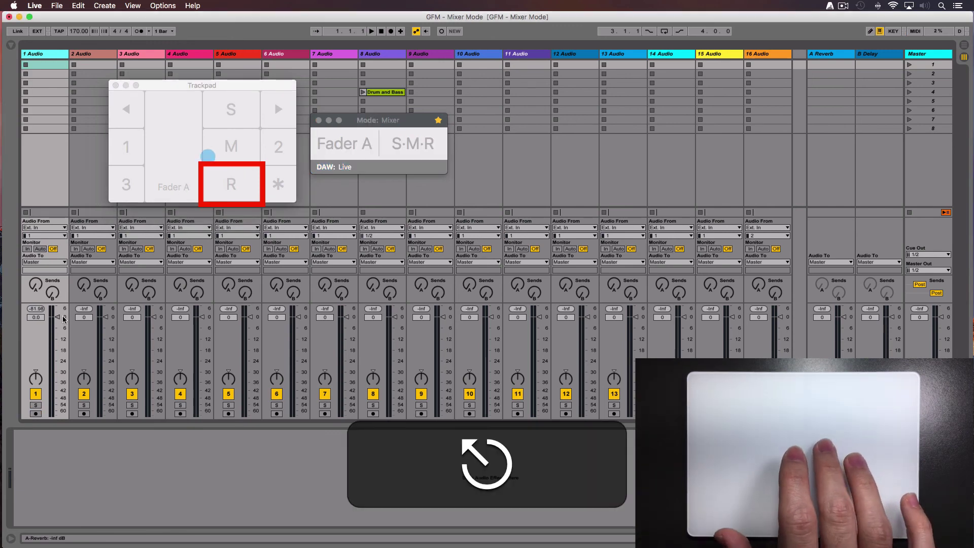
left_click_drag(37, 409, 181, 406)
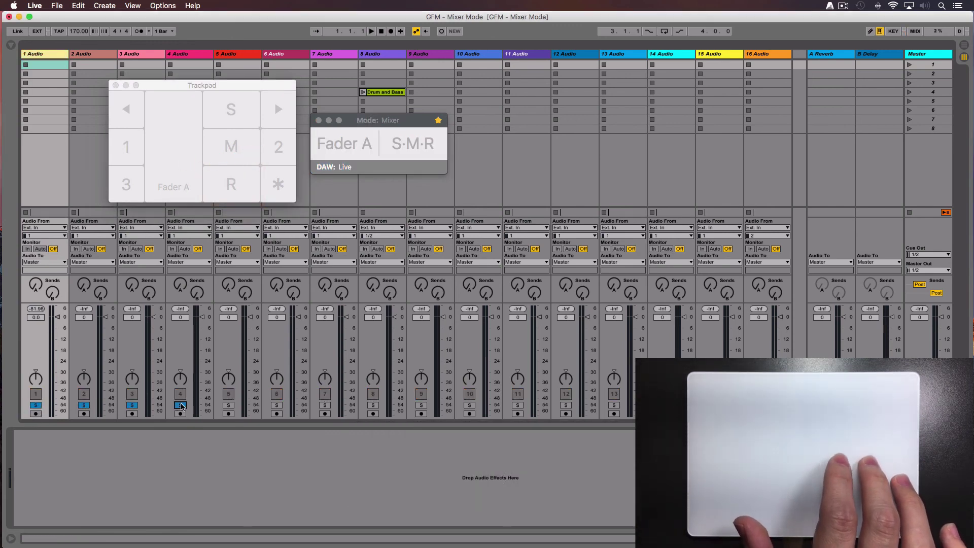
Step: Clear the solos on tracks 1 through 4 in Live's mixer
left_click(182, 406, "alt")
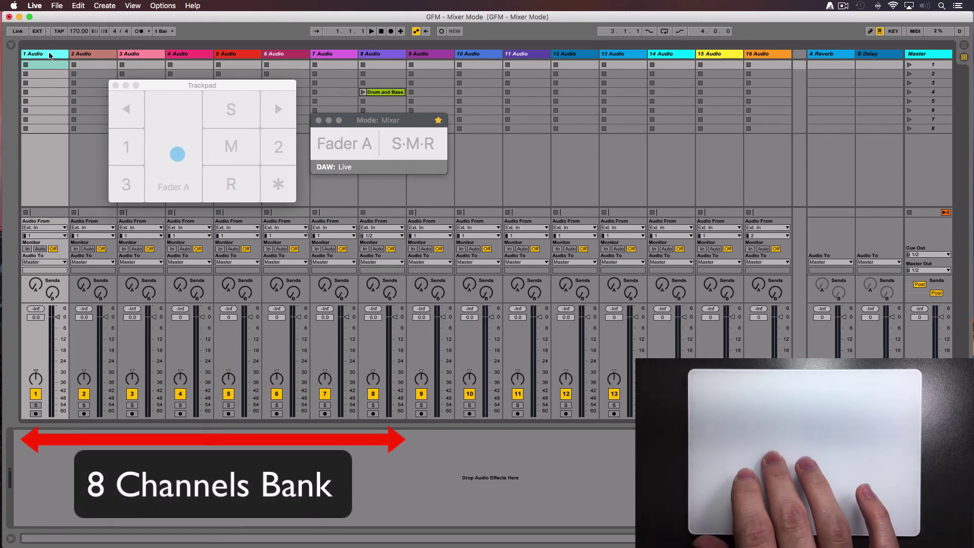
Step: Lower track 2's volume fader to about -17.8 dB and track 7's to about -14.5 dB with AudioSwift, ending with track 9 selected
left_click(84, 55)
scroll(85, 56, "down", 3)
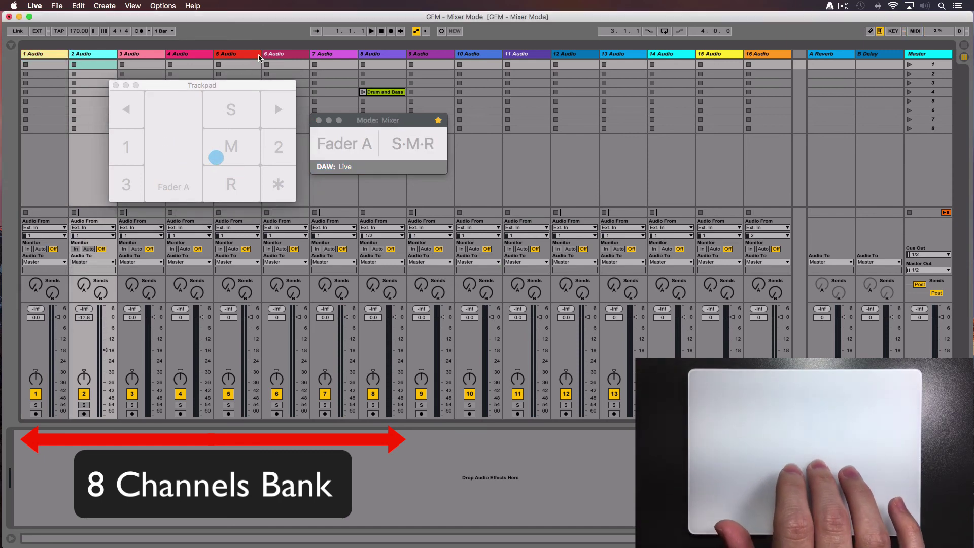
left_click(341, 56)
scroll(341, 55, "down", 3)
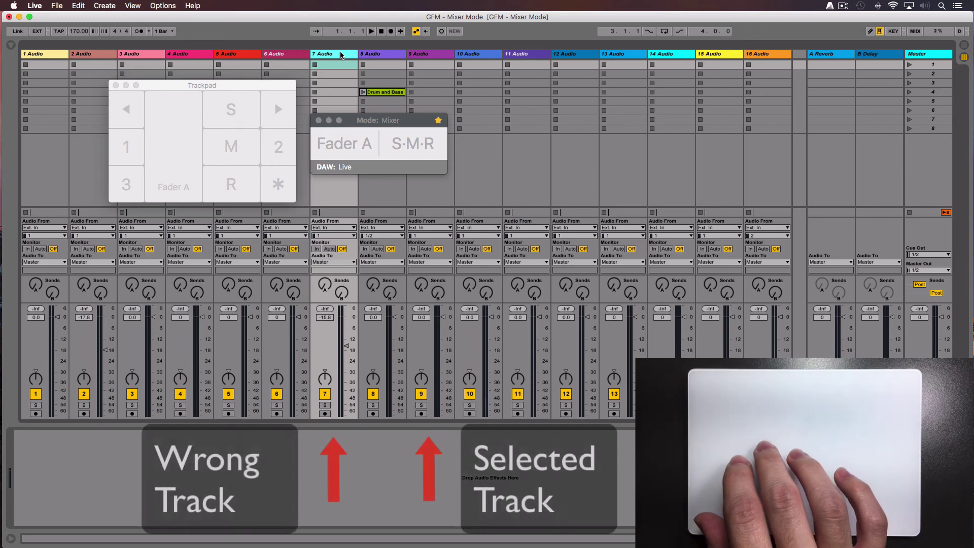
left_click(434, 54)
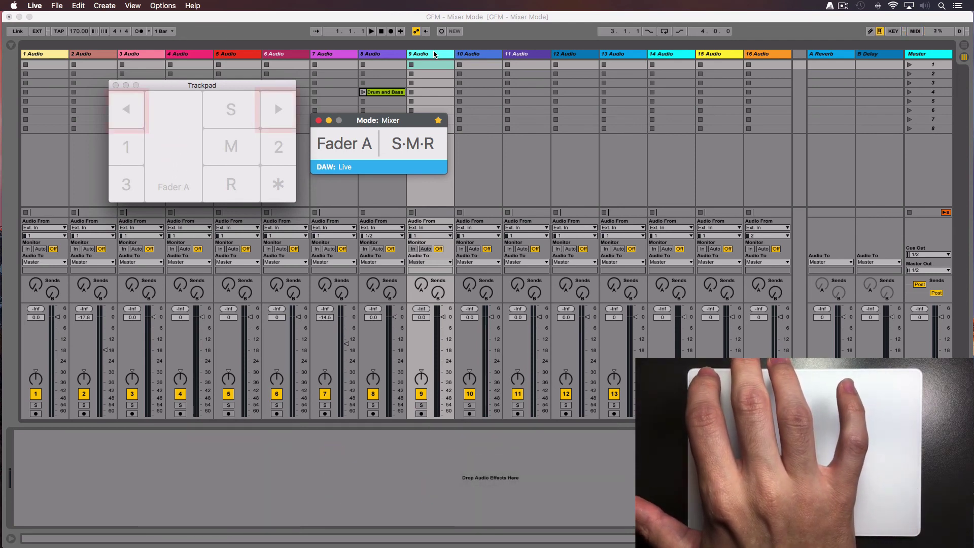
Step: Step the track selection back to track 2 and forward to track 7 with AudioSwift's track navigation
key("Left")
key("Left")
key("Left")
key("Left")
key("Left")
key("Left")
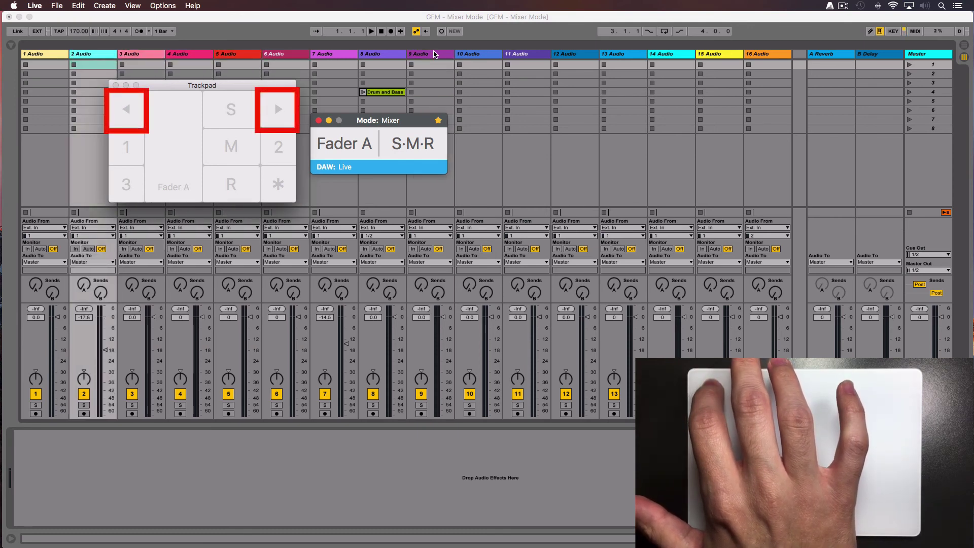
key("Right")
key("Right")
key("Right")
key("Right")
key("Right")
key("Right")
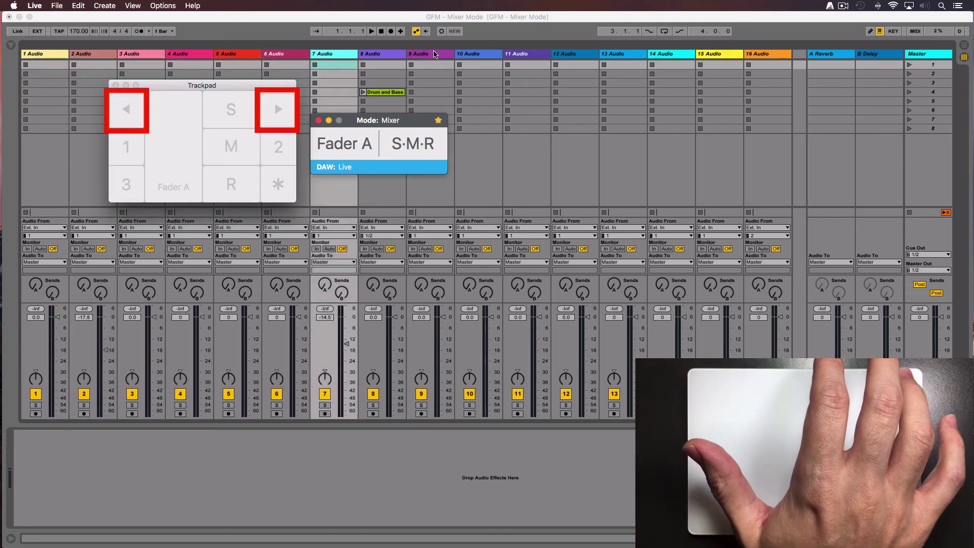
Step: Step the track selection back from track 7 to track 1 with AudioSwift
key("Left")
key("Left")
key("Left")
key("Left")
key("Left")
key("Left")
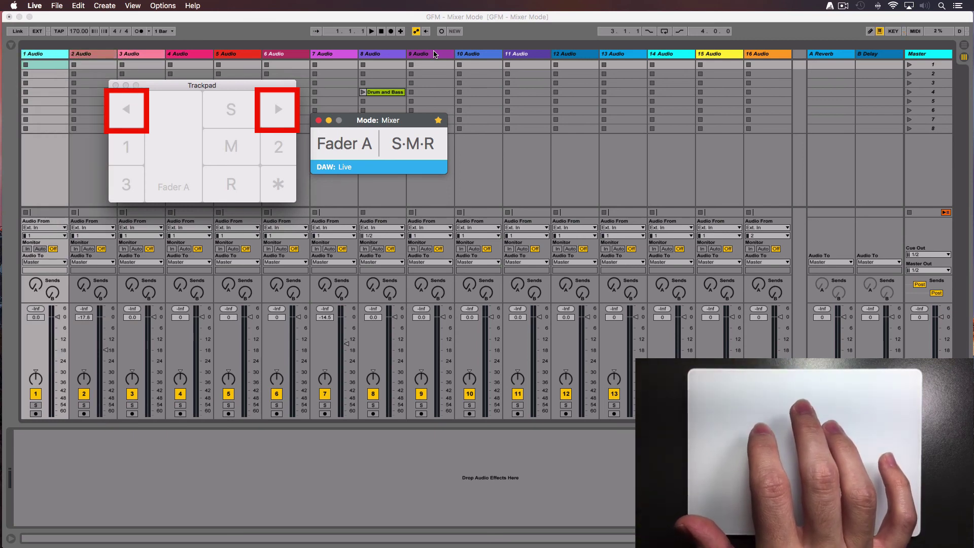
Step: Move AudioSwift to the next eight-channel bank and lower track 9's volume fader to about -11.5 dB
key("ctrl")
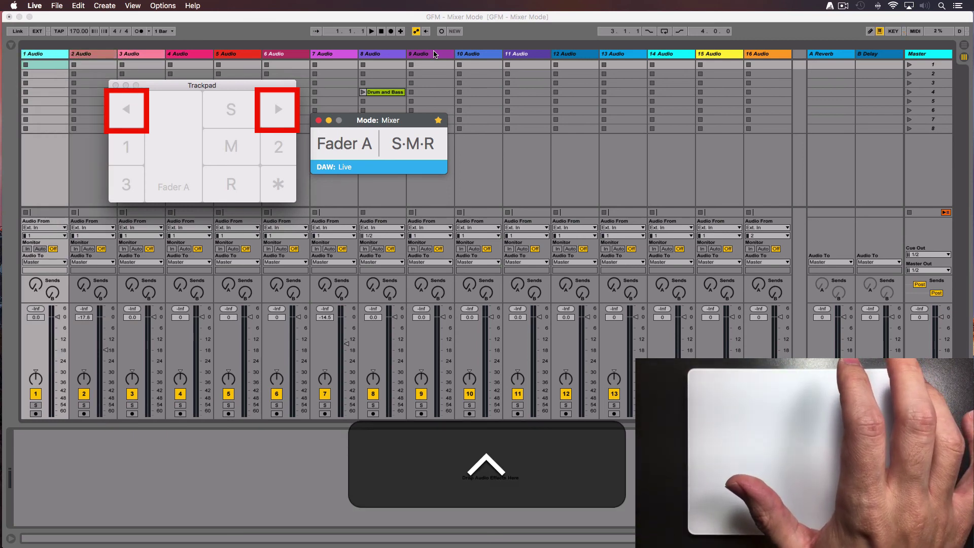
left_click(434, 54)
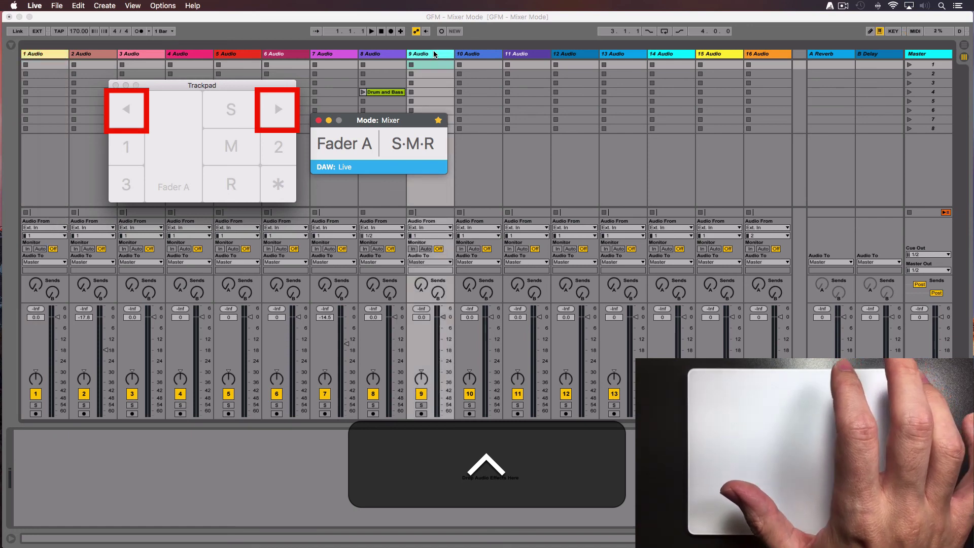
scroll(434, 54, "down", 5)
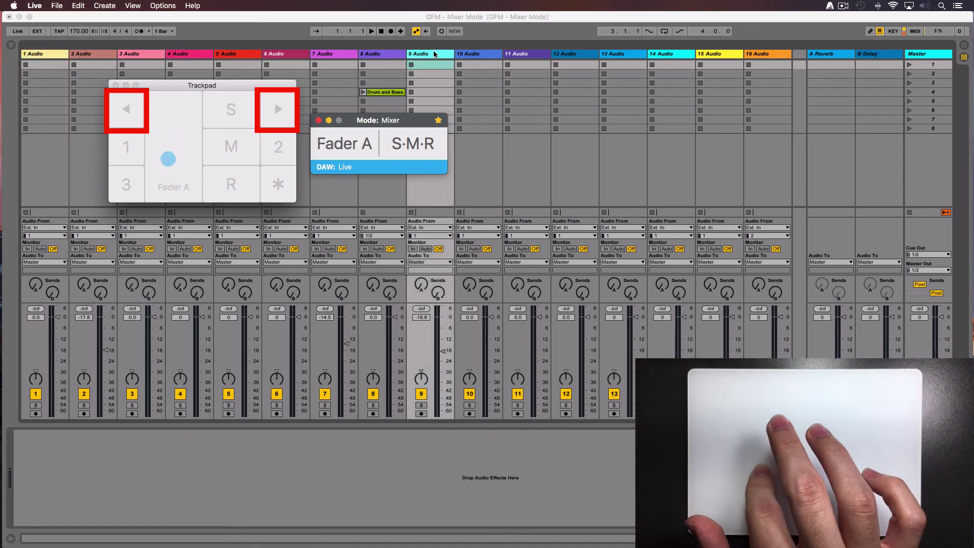
scroll(434, 54, "up", 3)
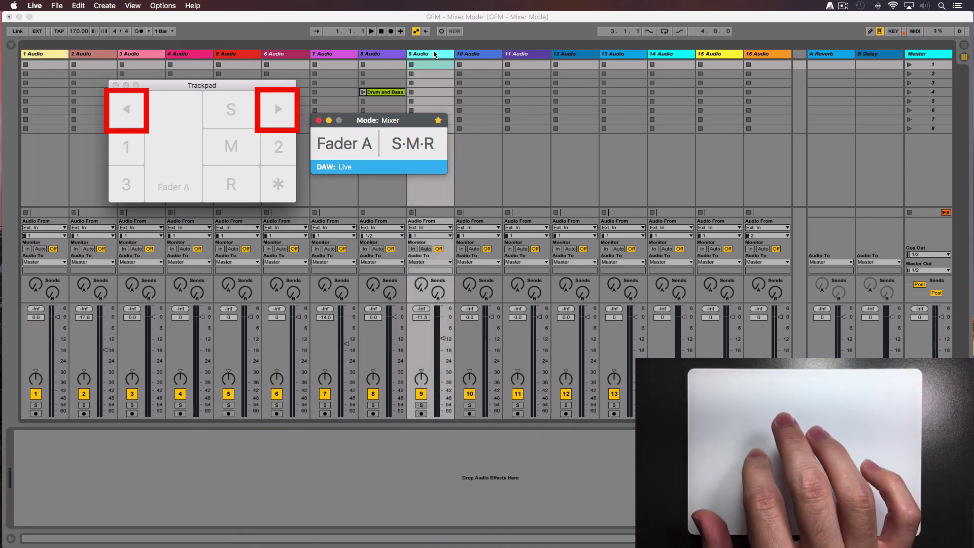
Step: Select track 10, lower its volume fader with AudioSwift and move on to the next track
key("Right")
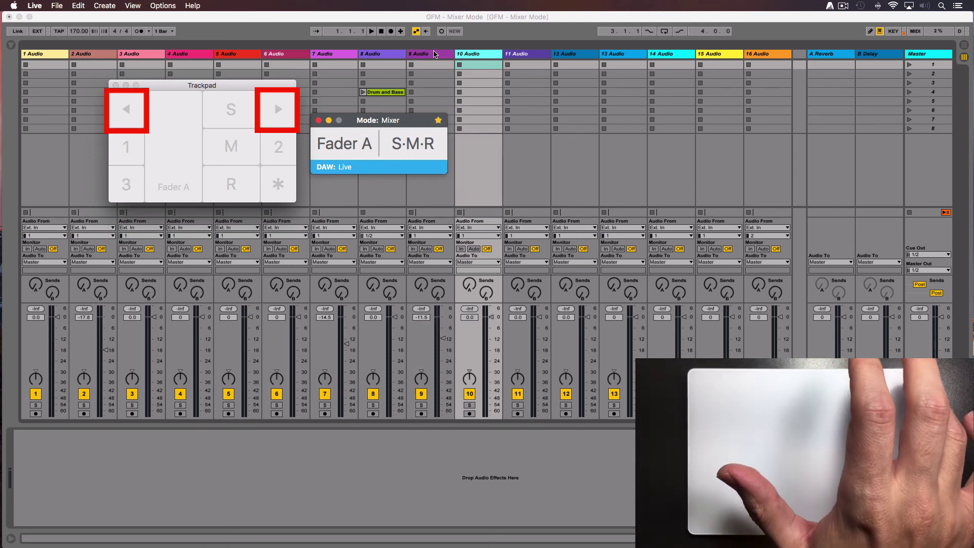
scroll(434, 55, "down", 5)
key("Right")
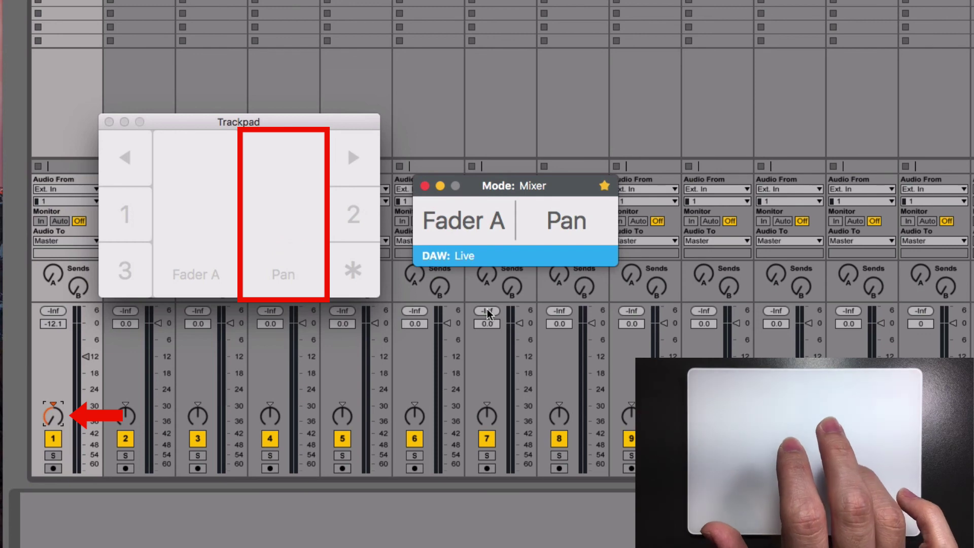
Step: Reset track 1's pan to center and the volume faders of tracks 5 and 6 to 0 dB with AudioSwift
key("alt")
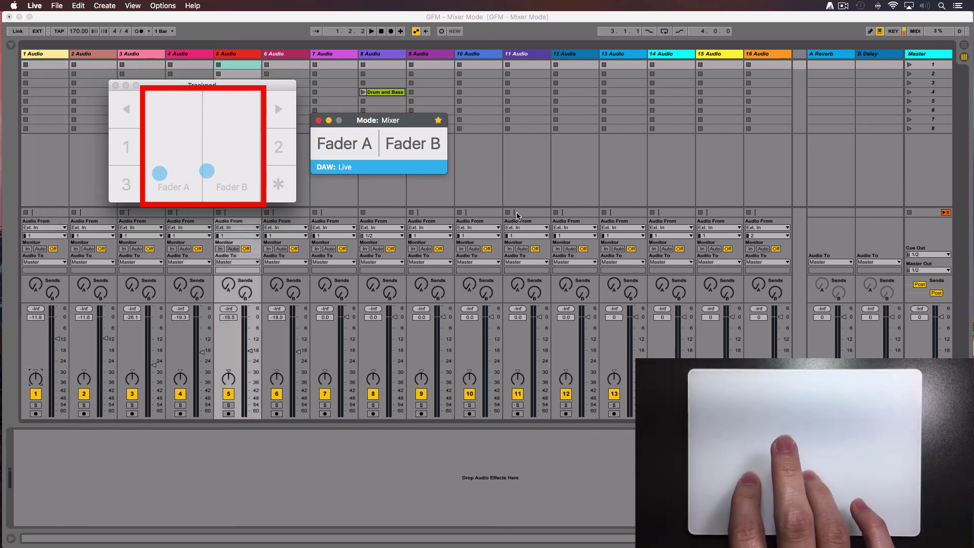
key("alt")
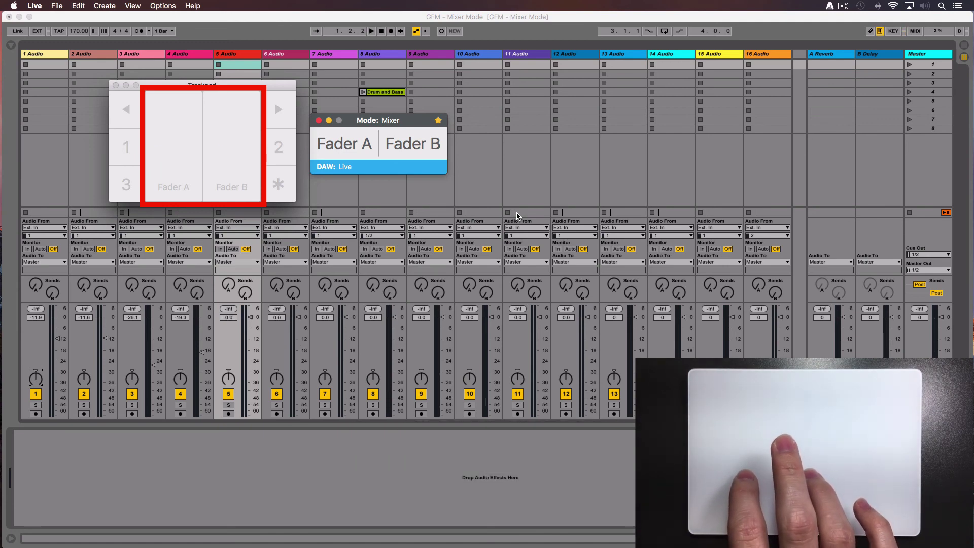
key("super")
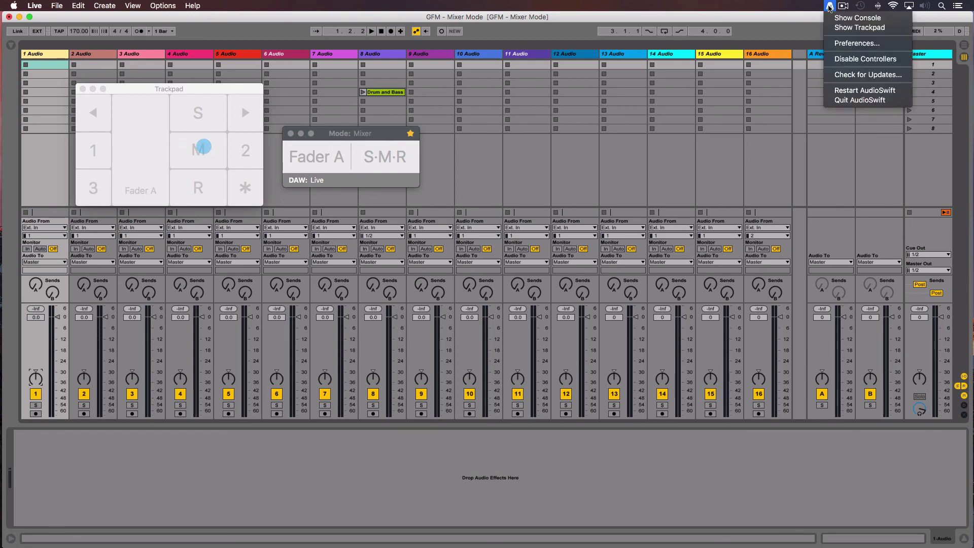
Step: Check the Sends, Jog Wheel and Master Fader options in AudioSwift's Mixer preferences and close the window
left_click(844, 44)
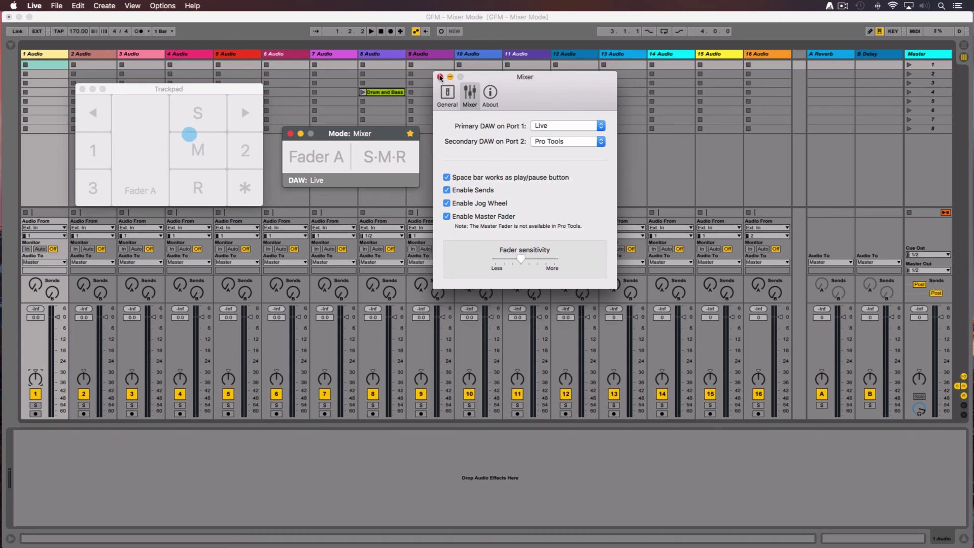
left_click(440, 78)
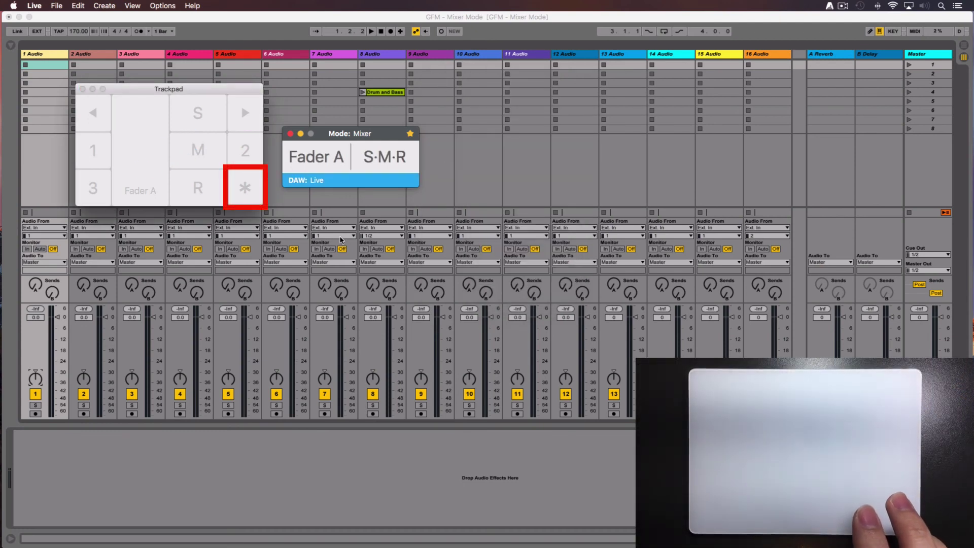
Step: Cycle AudioSwift's Mixer mode through the Send, Master Fader and Jog Wheel views
key("asterisk")
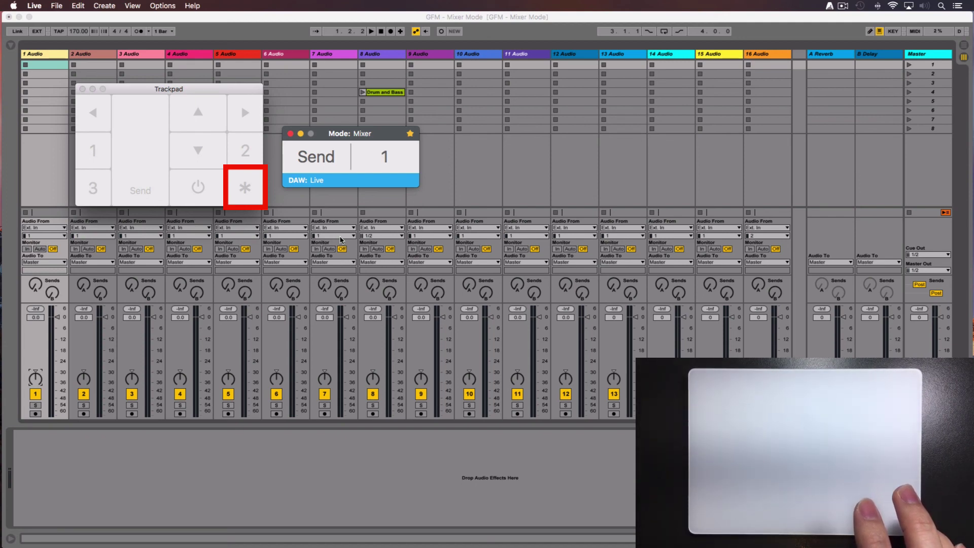
key("asterisk")
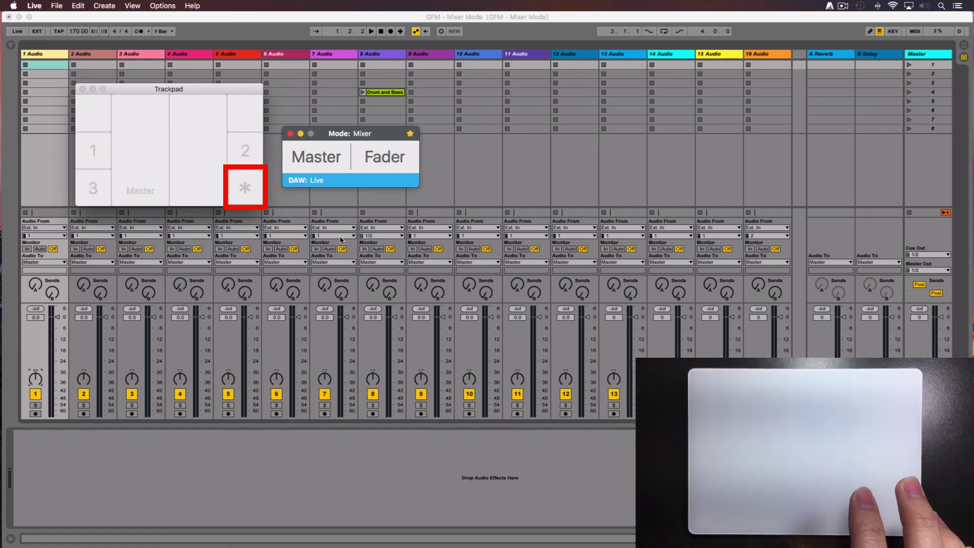
left_click(340, 240)
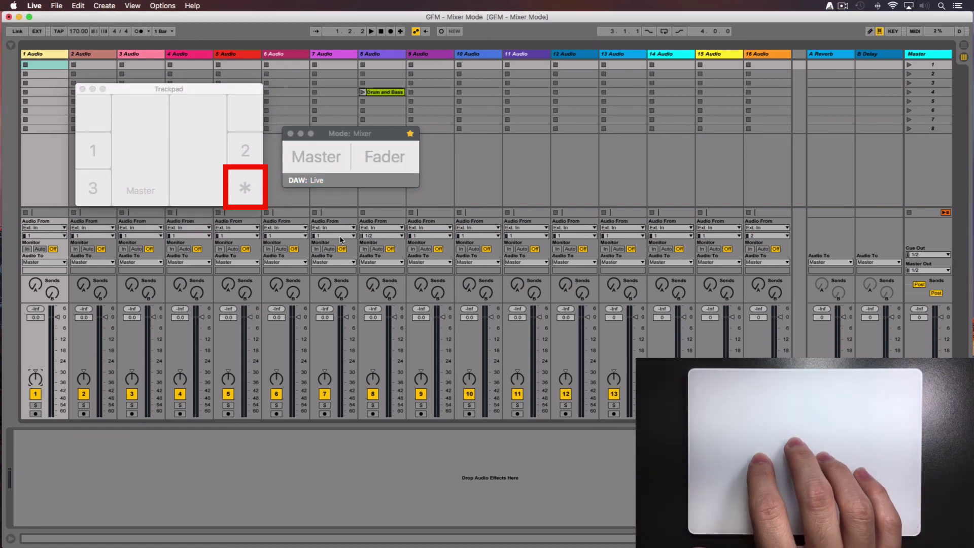
left_click(340, 240)
left_click(339, 240)
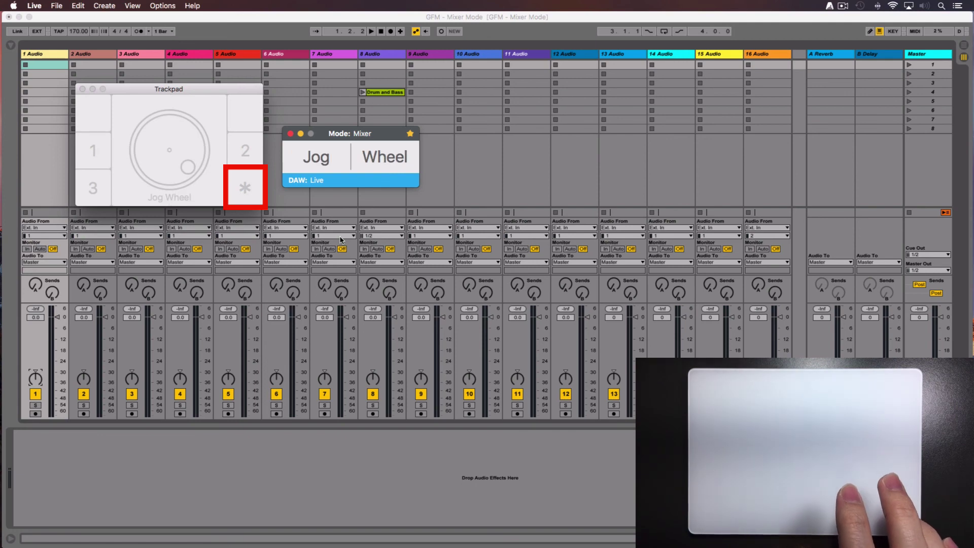
left_click(340, 240)
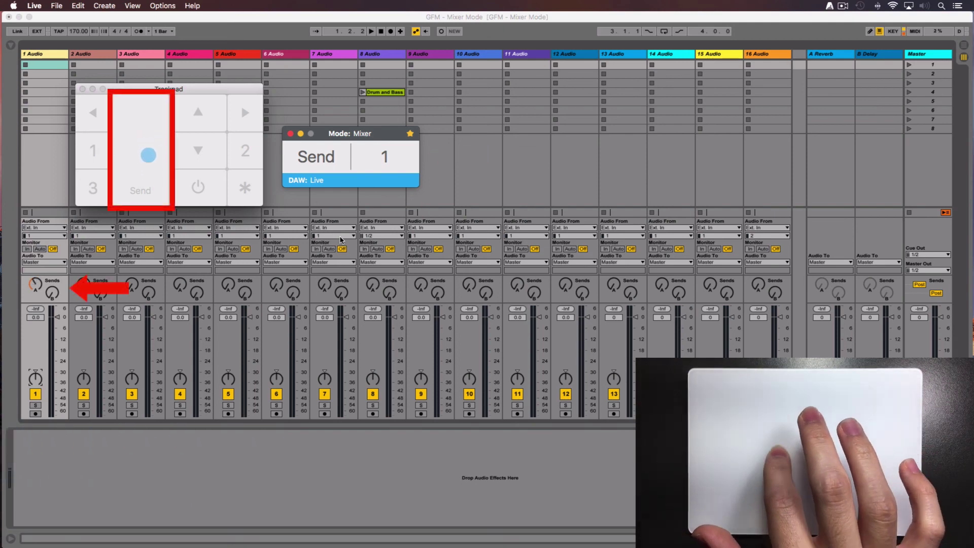
Step: Adjust track 1's first send with AudioSwift's fine control and reset the send
key("super")
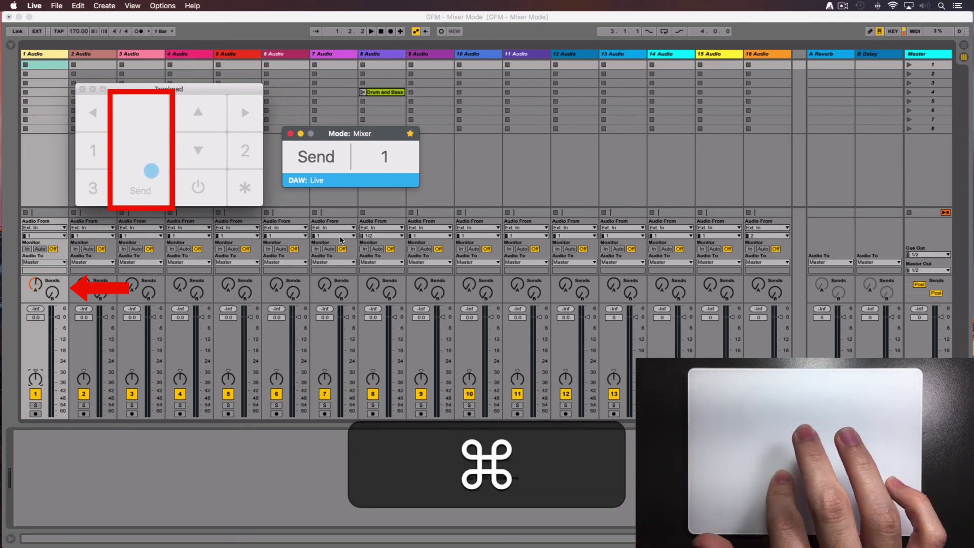
key("alt")
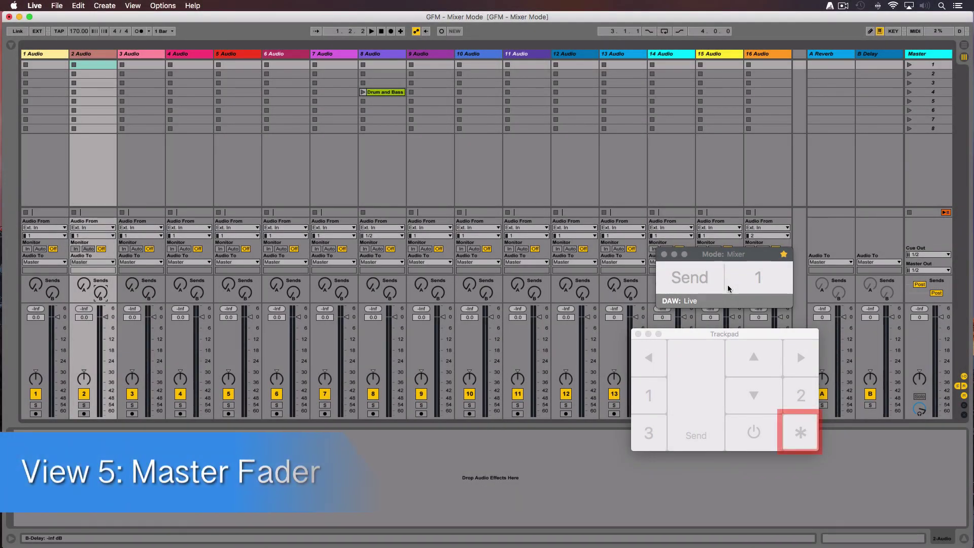
Step: In AudioSwift's Master Fader view, lower Live's master volume to about -12.7 dB and reset it to 0 dB
left_click(728, 288)
left_click(810, 444)
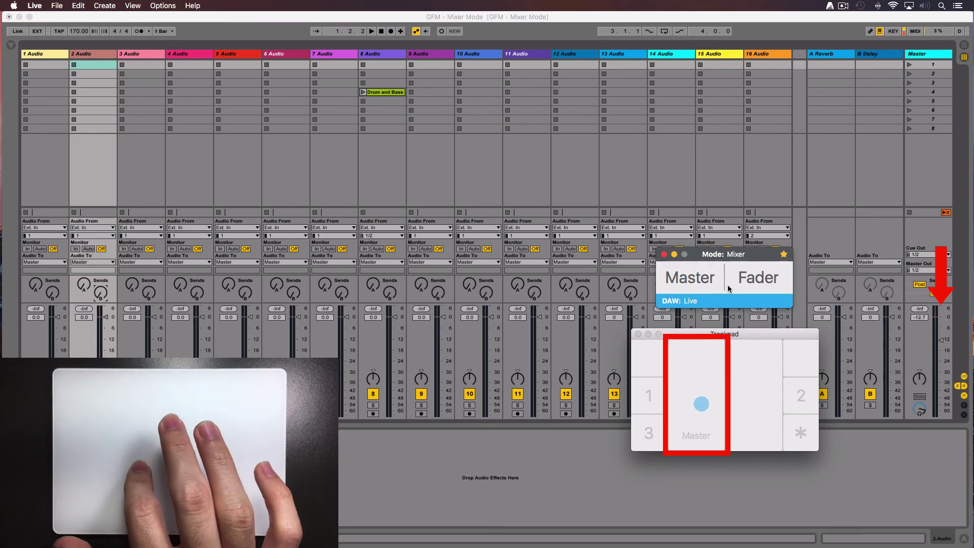
key("alt")
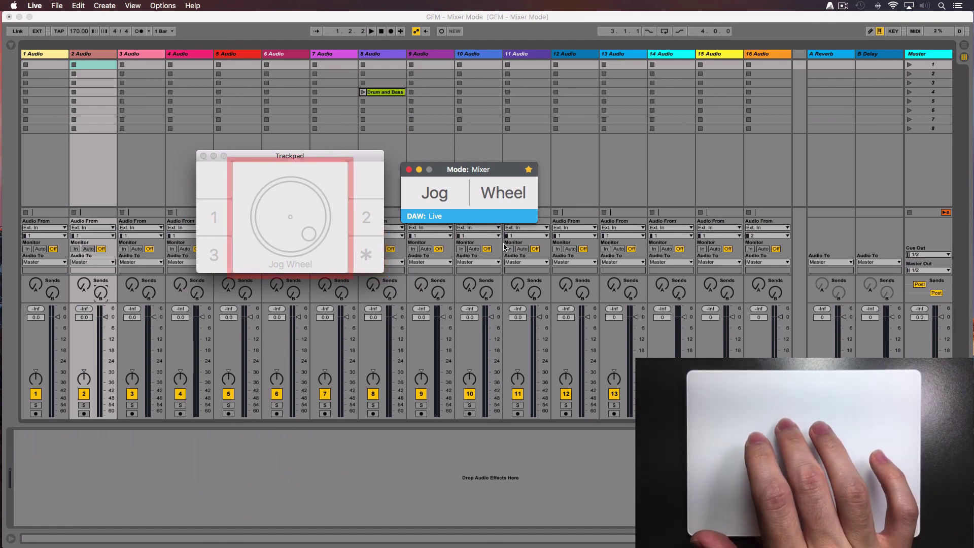
Step: Use AudioSwift's Jog Wheel to move track 2's clip slot selection down to scene 7 and back up to scene 1
key("Down")
key("Down")
key("Down")
key("Down")
key("Down")
key("Down")
key("Down")
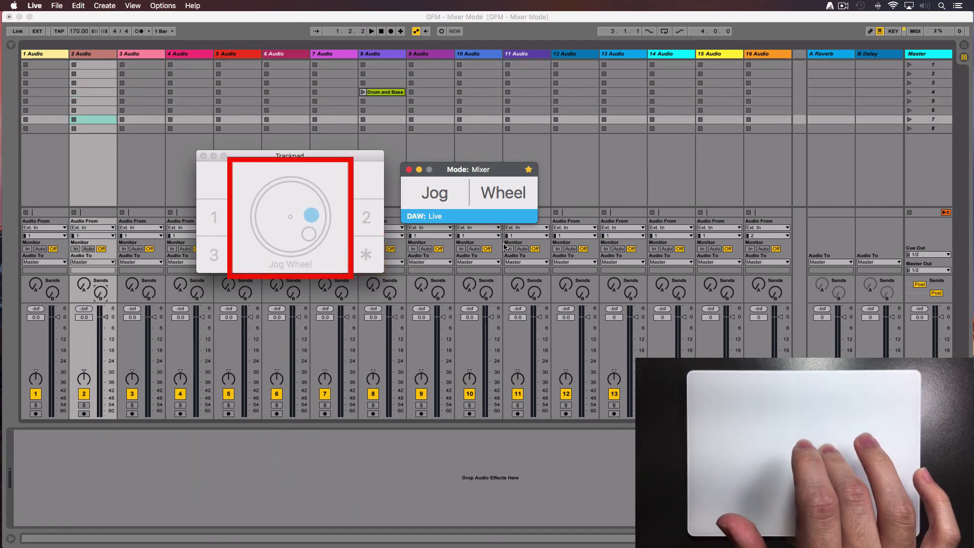
key("Up")
key("Up")
key("Up")
key("Up")
key("Up")
key("Up")
key("Up")
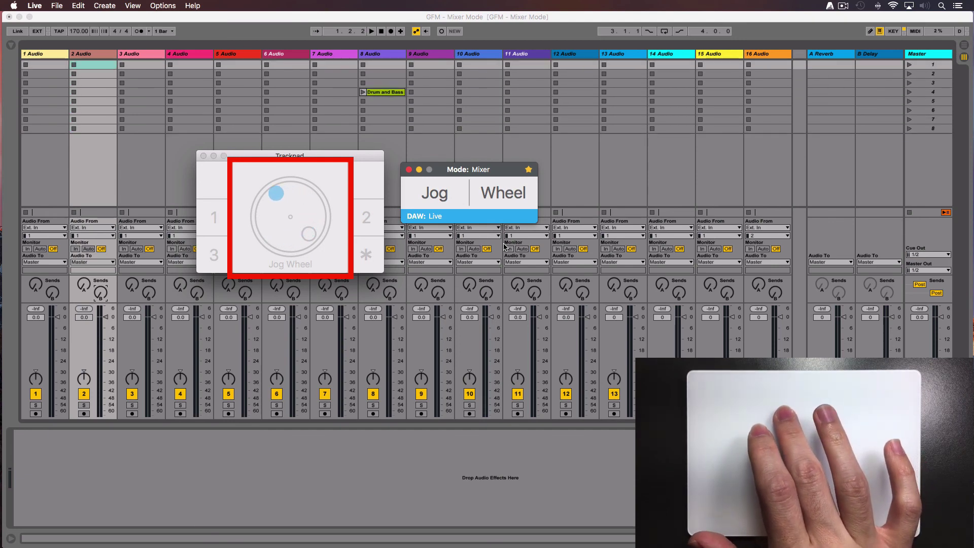
Step: Jog track 2's clip slot selection down to scene 6 and back upward through the scenes
key("Down")
key("Down")
key("Down")
key("Down")
key("Down")
key("Down")
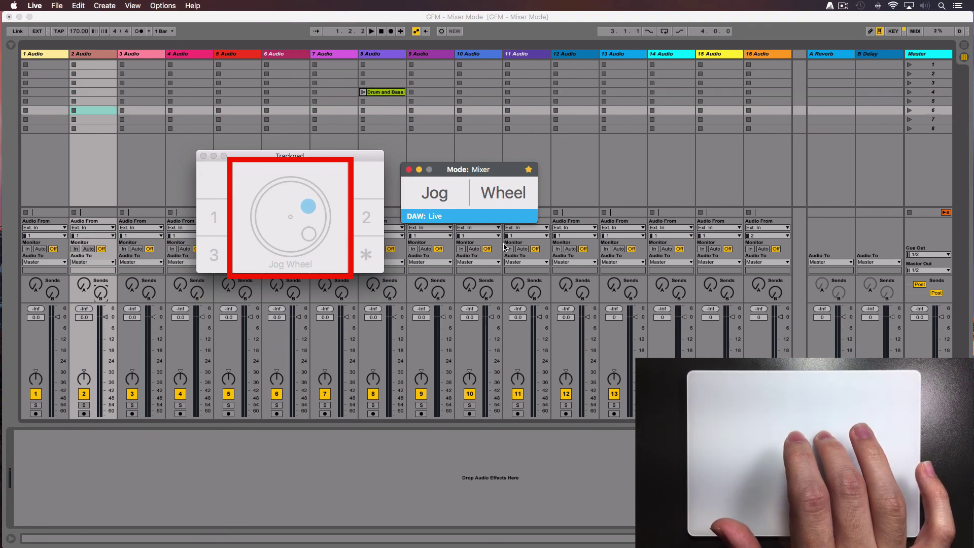
key("Up")
key("Up")
key("Up")
Step: In Live's Arrangement View, move the song position forward to about bar 55 with AudioSwift's Jog Wheel
key("s")
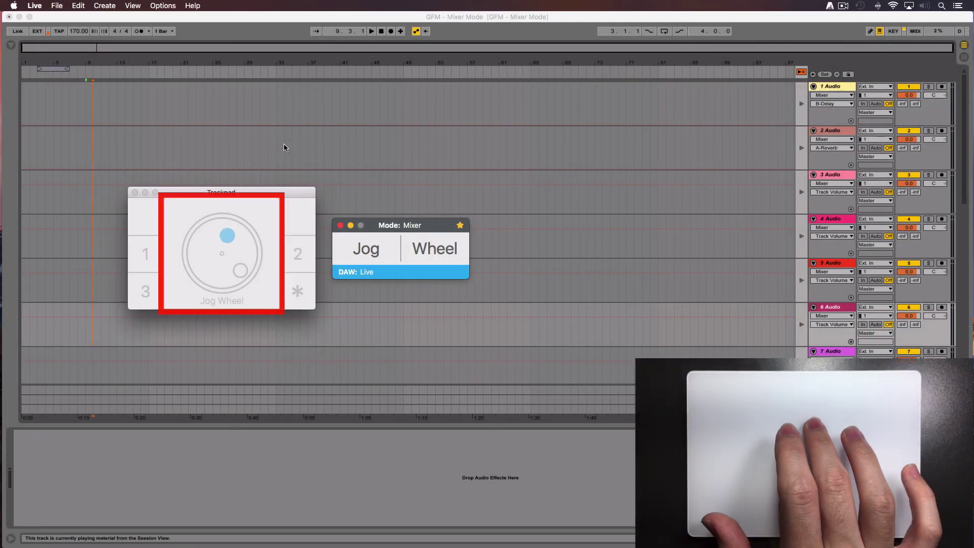
scroll(284, 144, "right", 14)
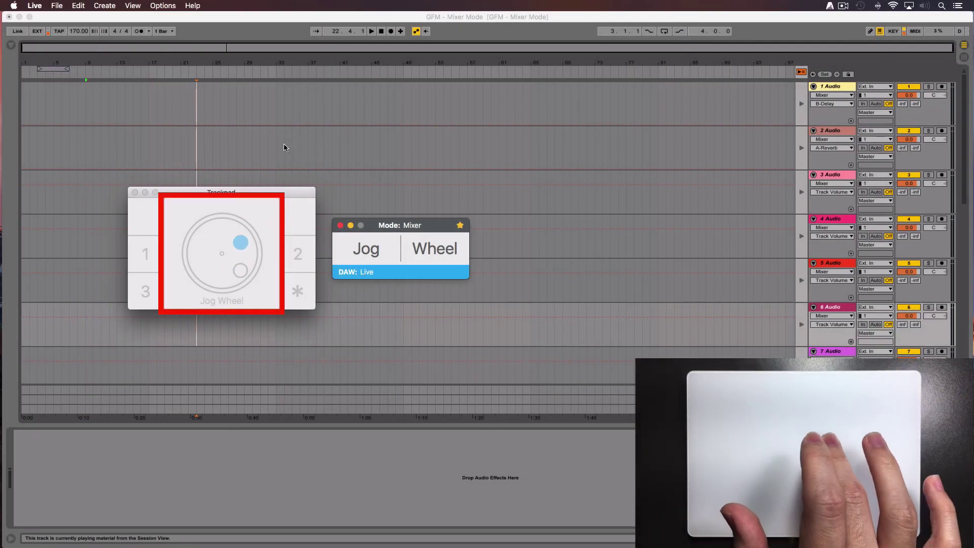
scroll(284, 147, "right", 10)
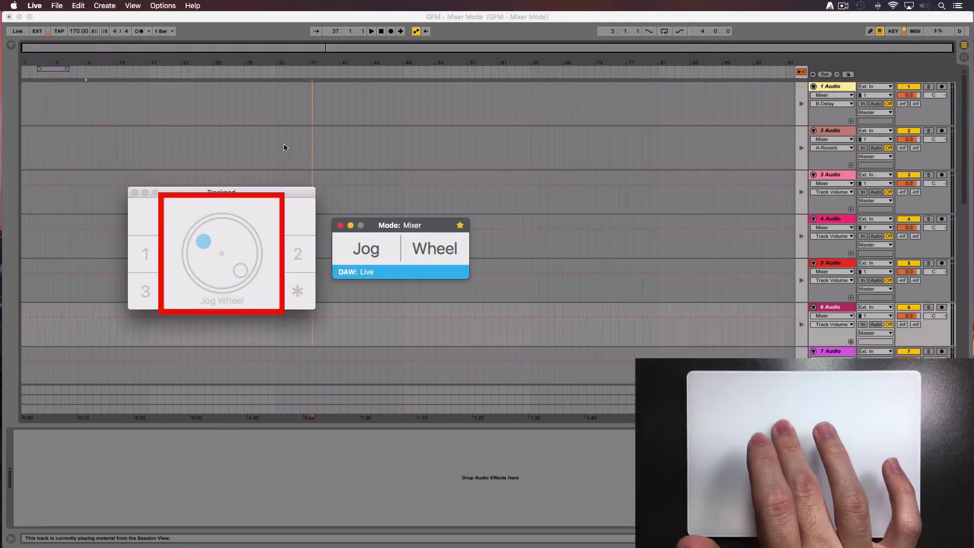
scroll(284, 147, "right", 8)
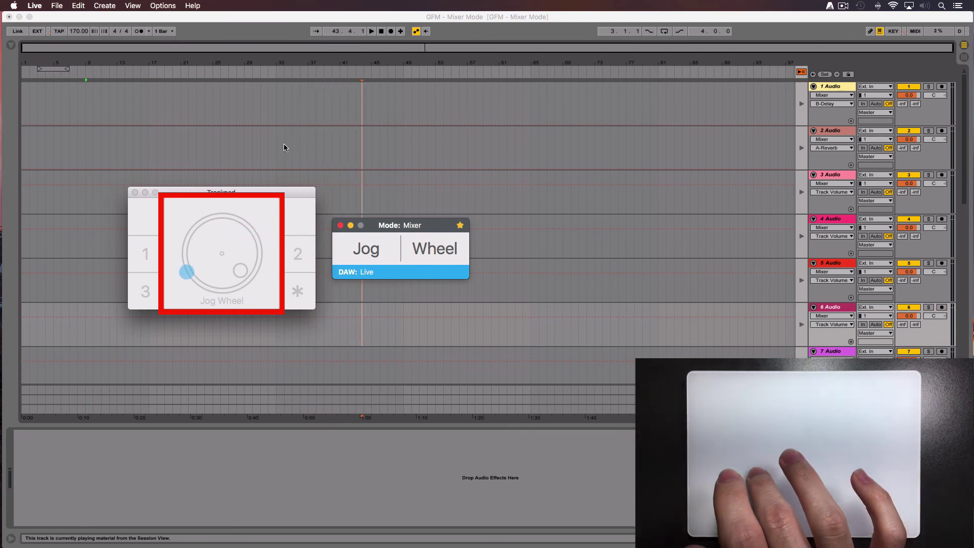
scroll(284, 147, "right", 10)
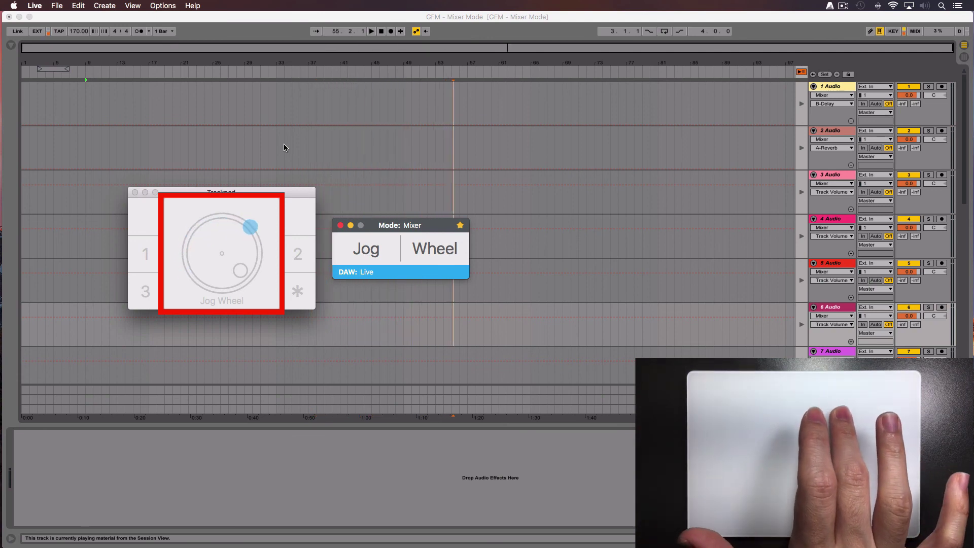
Step: Jog the Arrangement View song position forward to about bar 67 and back to about bar 40 with AudioSwift's Jog Wheel
scroll(284, 148, "right", 10)
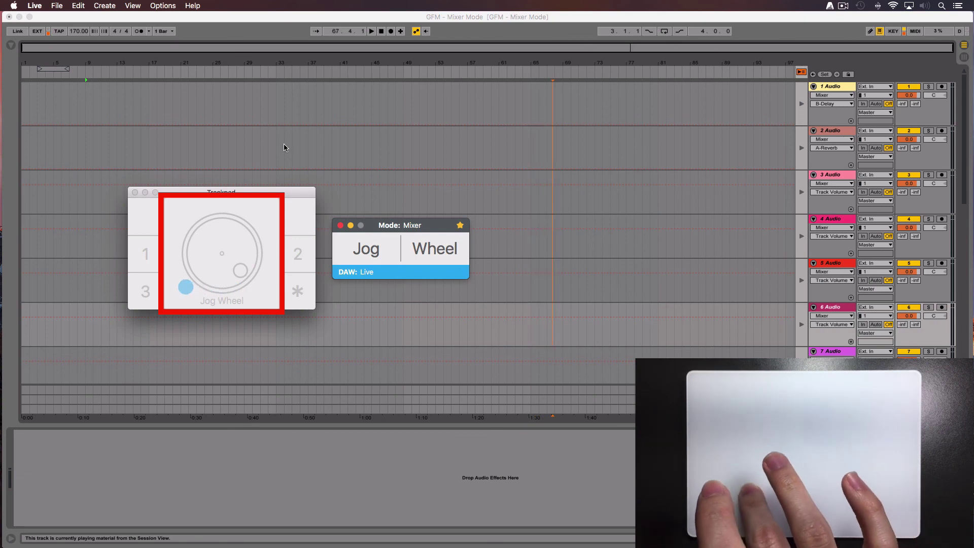
scroll(284, 148, "left", 10)
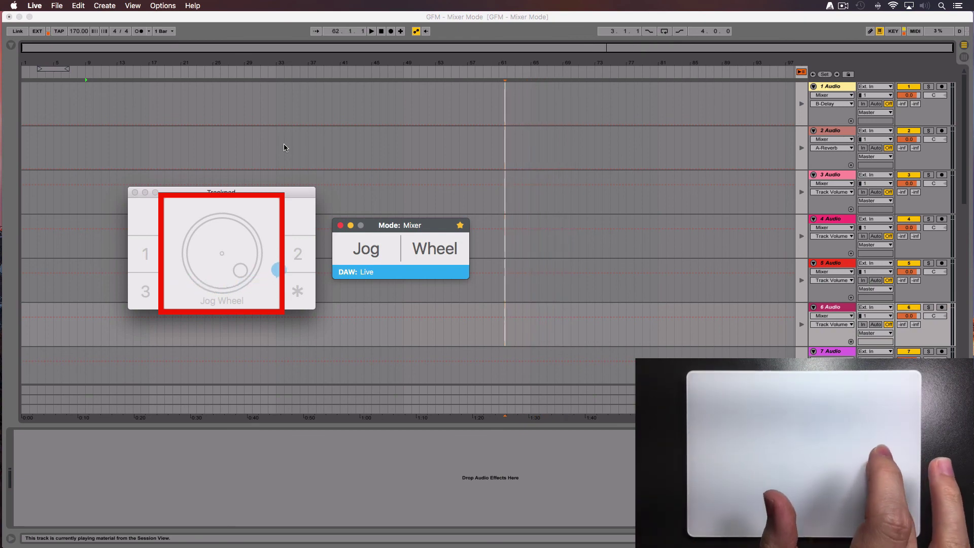
scroll(284, 147, "left", 10)
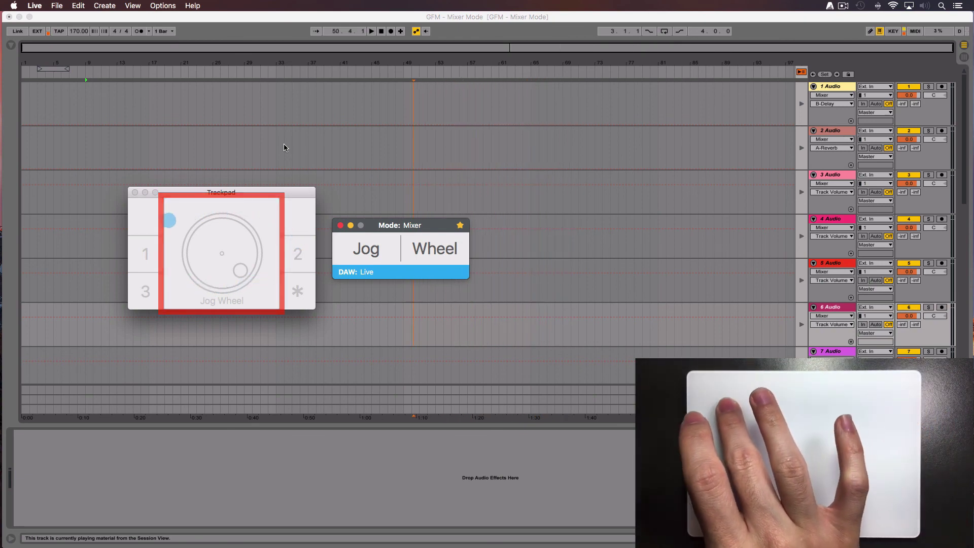
scroll(284, 148, "left", 10)
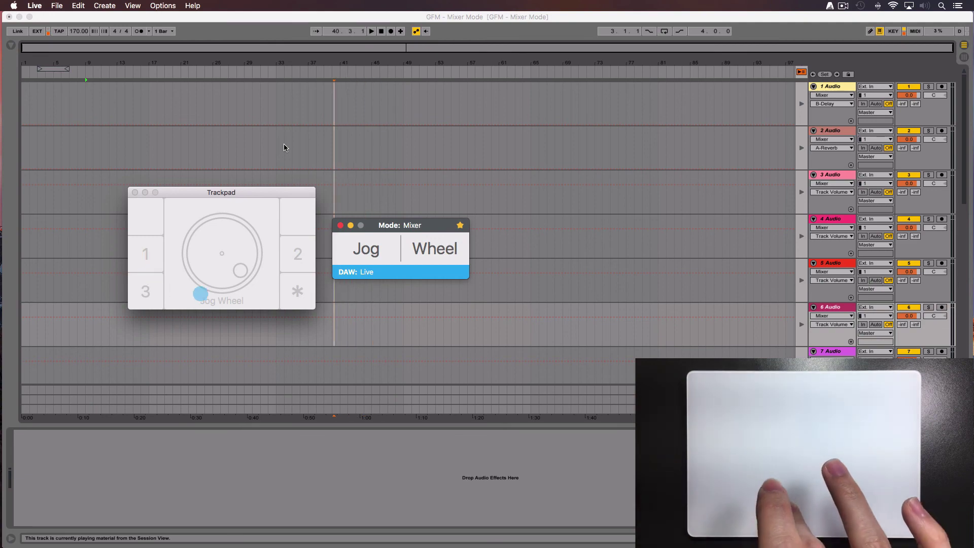
scroll(284, 144, "left", 6)
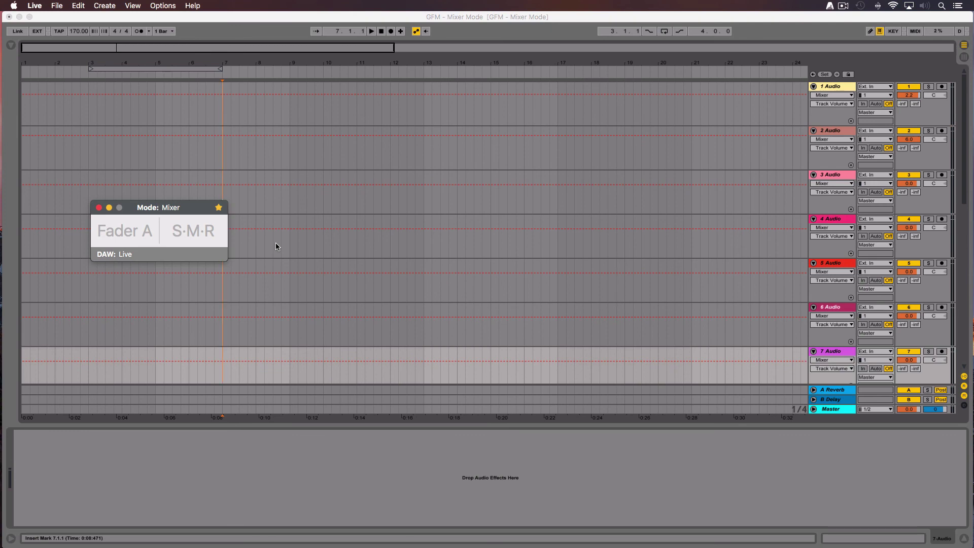
Step: Start and stop Live's playback from bar 7 in the Arrangement View, with AudioSwift turned on in Mixer mode
key("space")
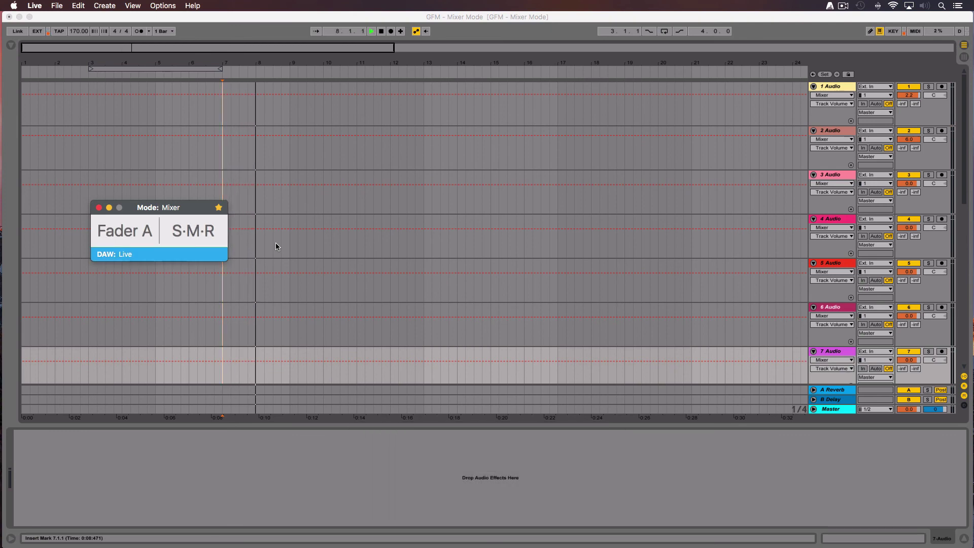
key("space")
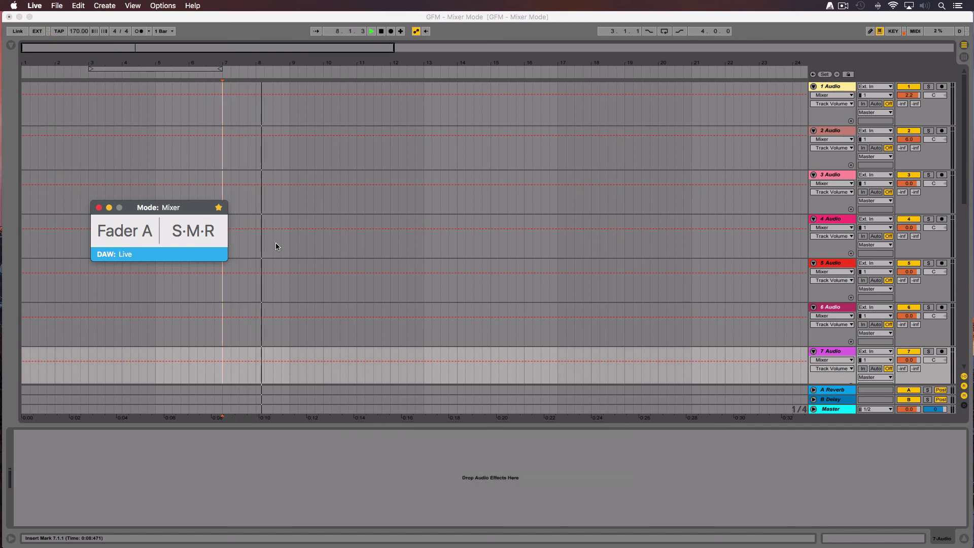
key("space")
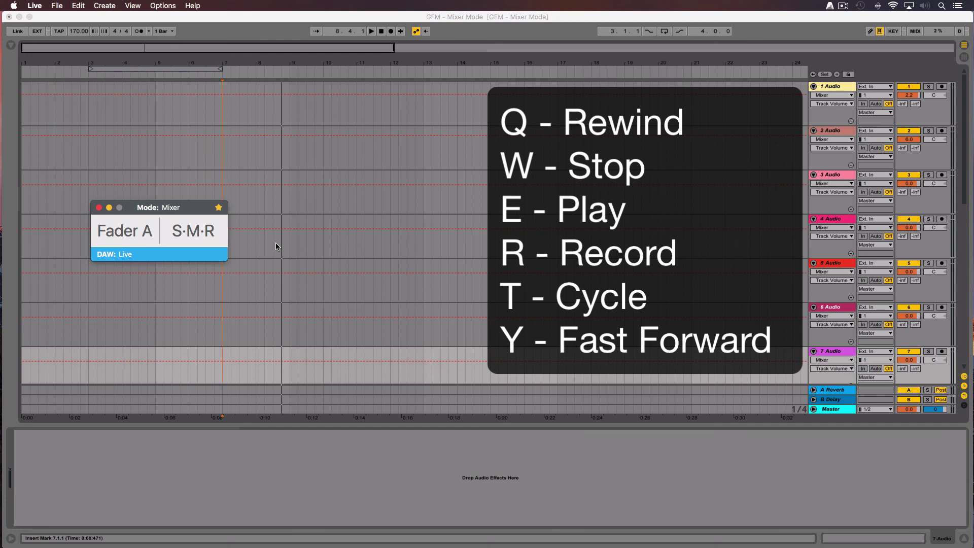
Step: Use AudioSwift's transport controls to rewind Live to bar 1, then start playback and toggle recording on and off
key("q")
key("w")
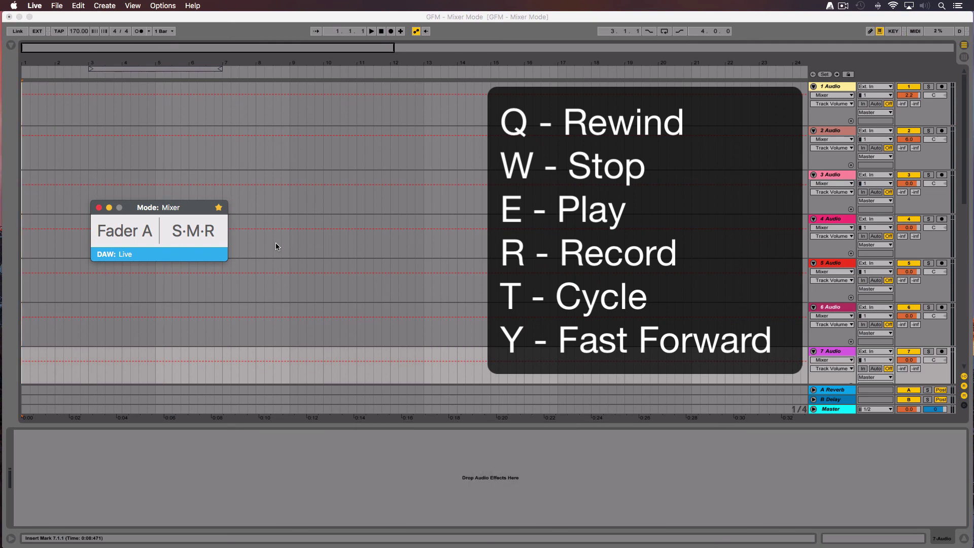
key("e")
key("r")
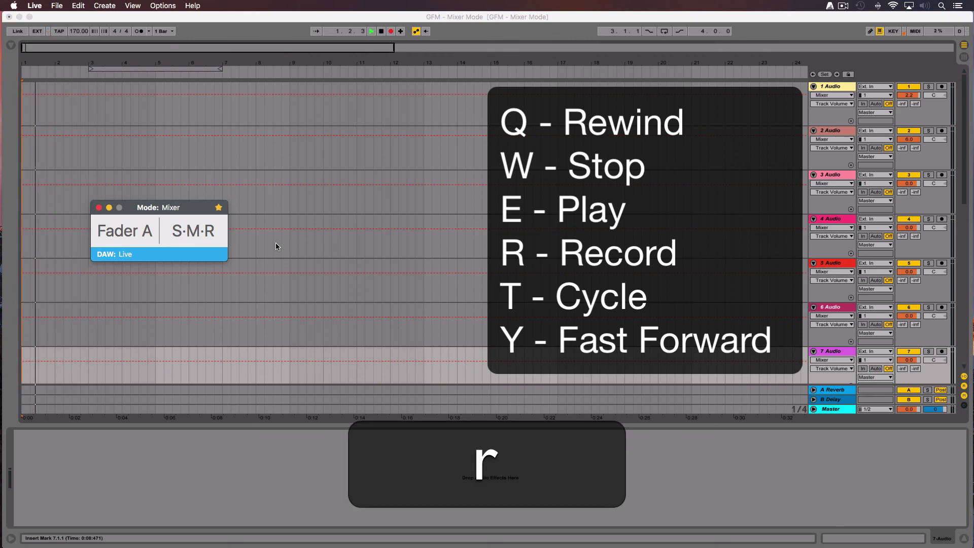
key("r")
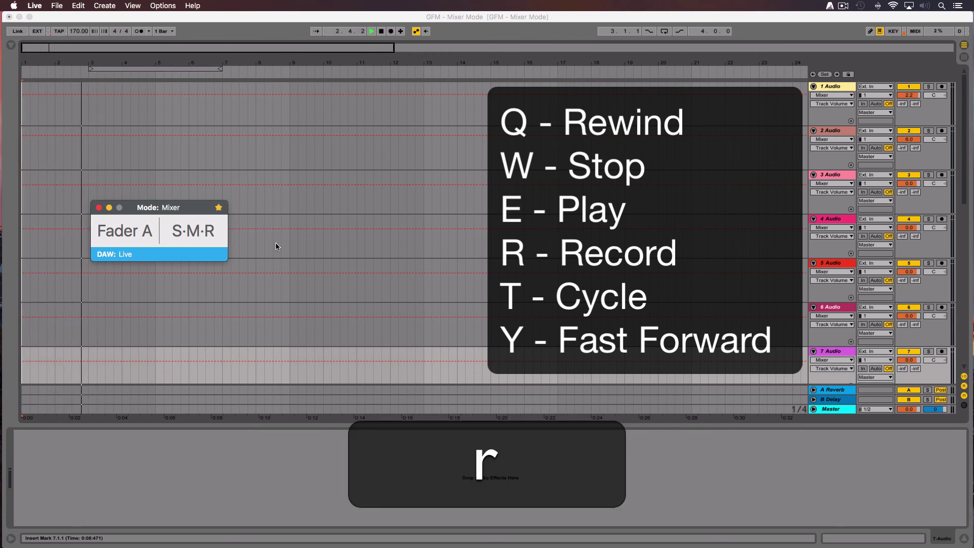
Step: Toggle Live's loop with AudioSwift's Cycle control and fast-forward the song position
key("t")
key("t")
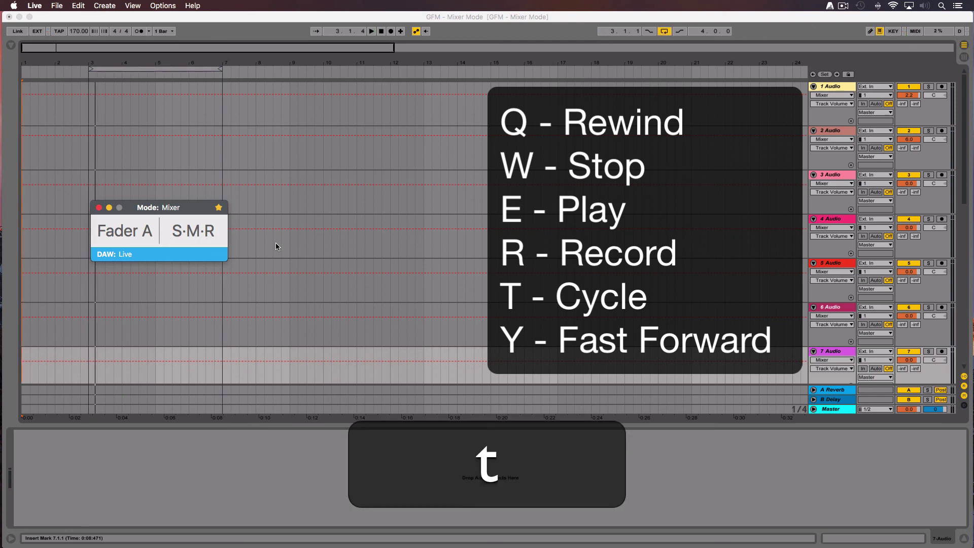
key("y")
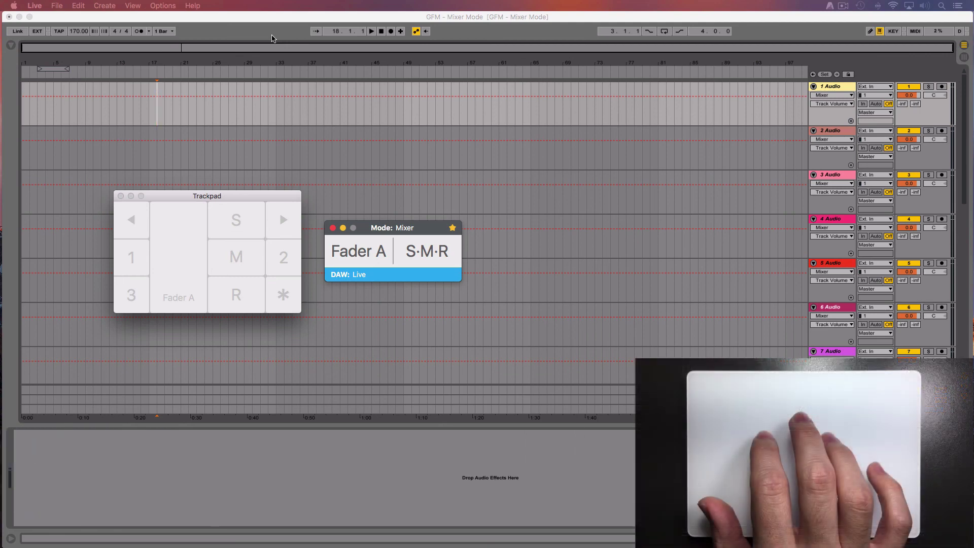
Step: Start recording in the Arrangement View from bar 18 to capture track 1's volume automation with AudioSwift's Fader A
key("F9")
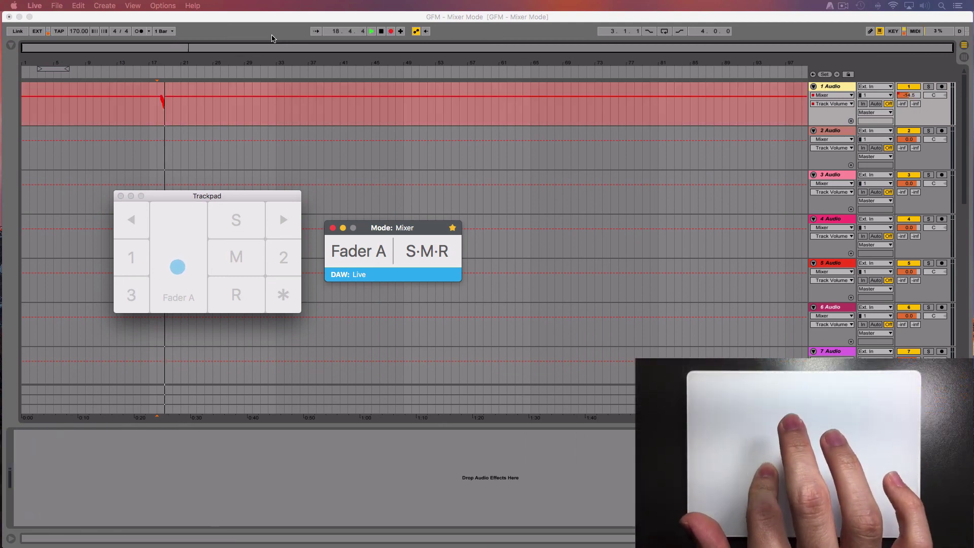